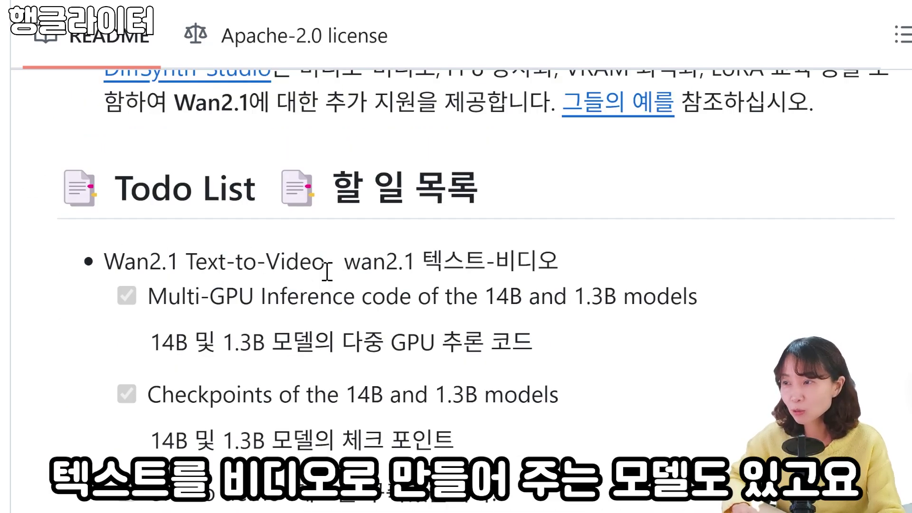
Read the Wan2.1 README's Todo List and its consumer-grade GPU requirements, including the RTX 4090 generation details.
scroll(326, 272, "down", 8)
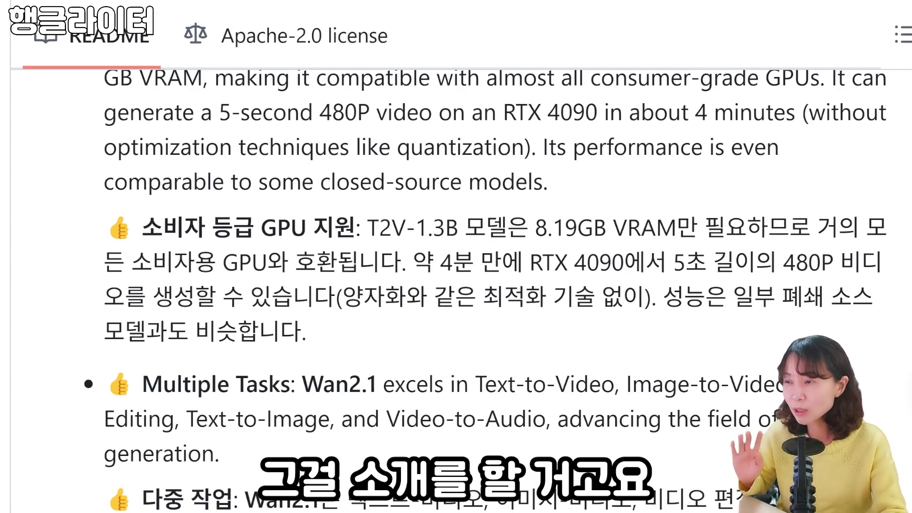
scroll(525, 266, "down", 1)
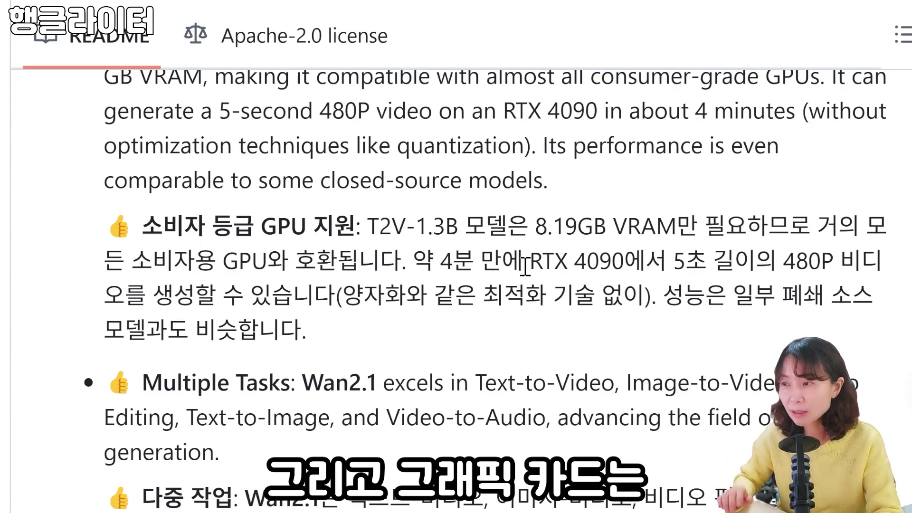
left_click_drag(528, 262, 563, 256)
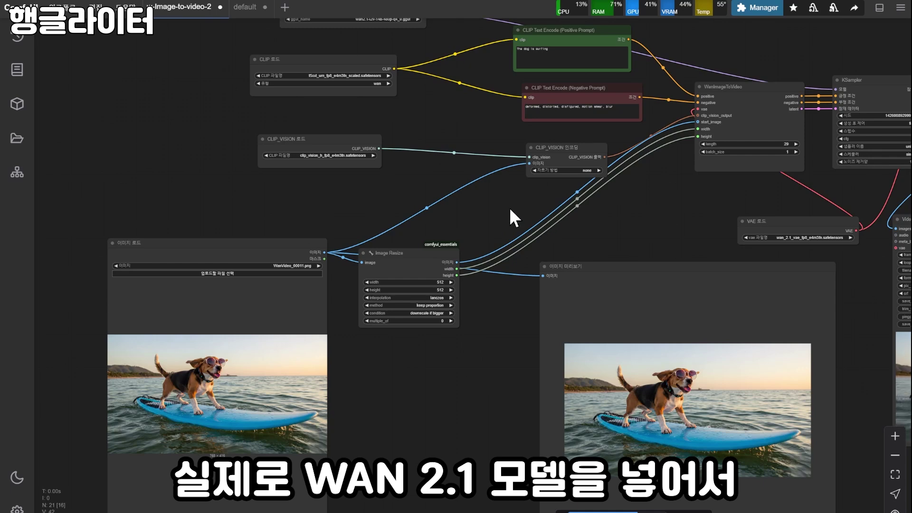
Examine the Wan2.1 image-to-video workflow from the source image, loaders and prompts through WanImageToVideo and KSampler to the Video Combine output.
left_click_drag(509, 207, 494, 238)
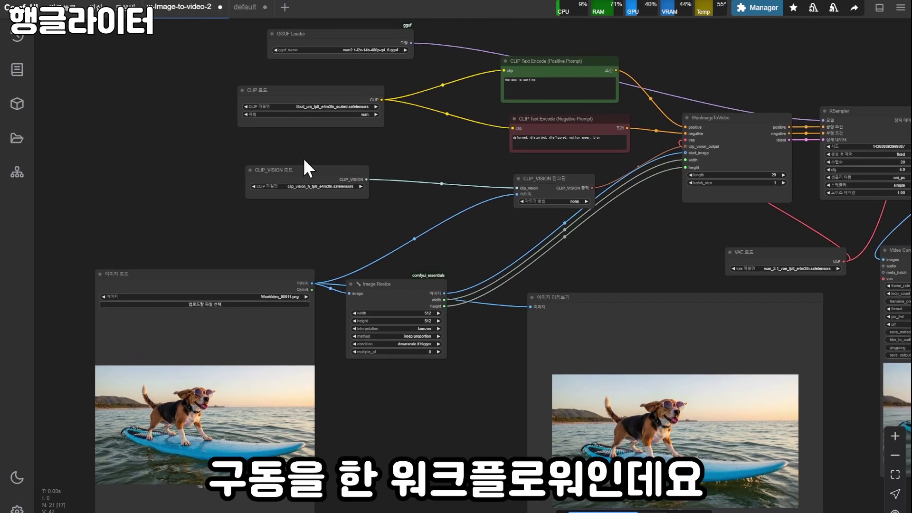
scroll(448, 283, "down", 2)
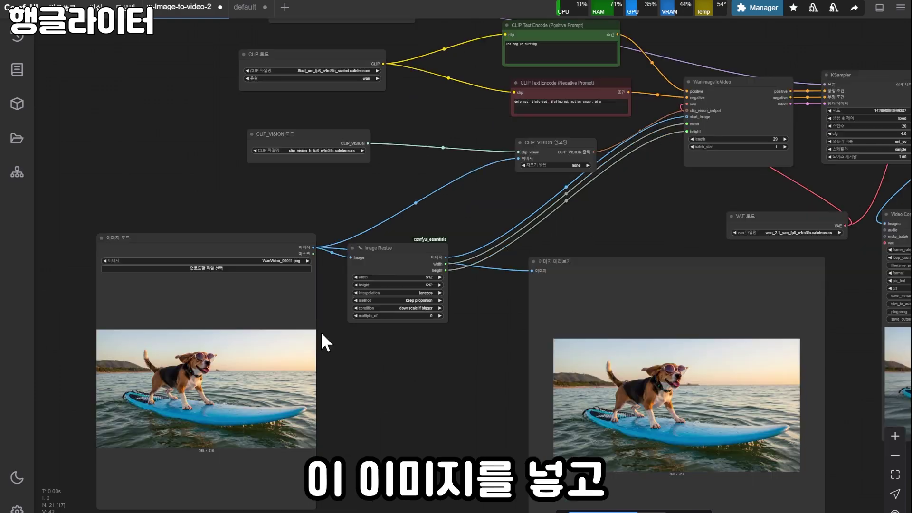
left_click_drag(362, 421, 228, 452)
scroll(423, 152, "up", 3)
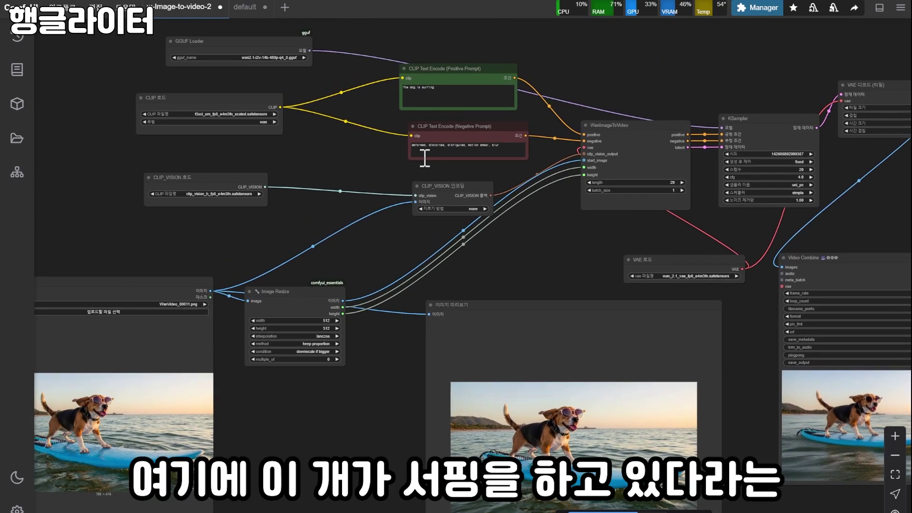
scroll(450, 111, "up", 4)
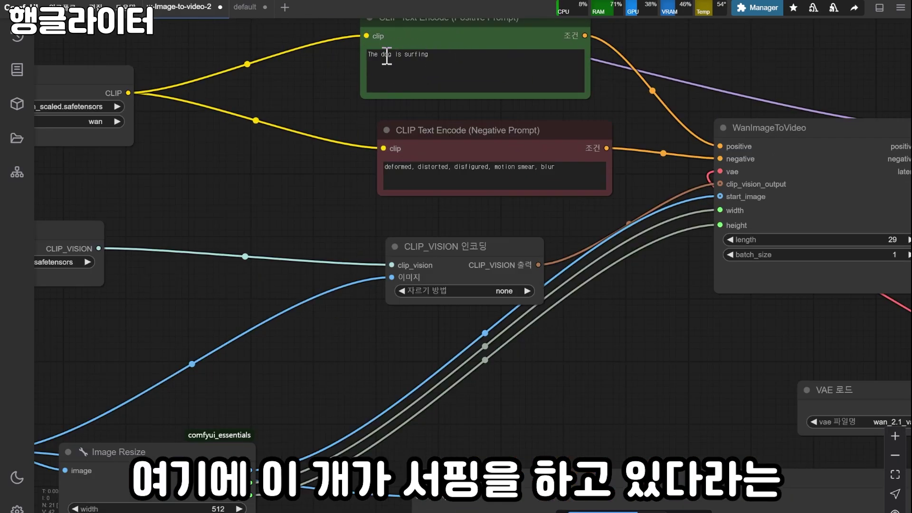
left_click_drag(423, 398, 179, 234)
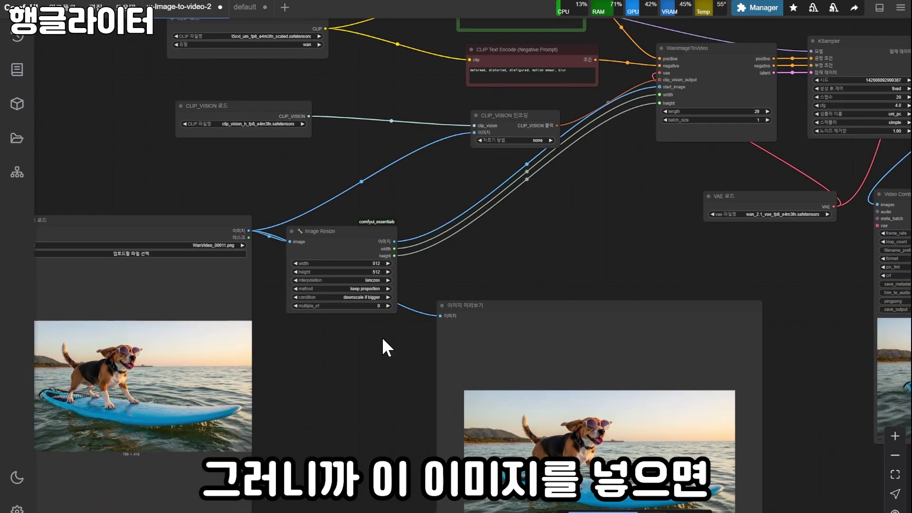
left_click_drag(591, 244, 380, 337)
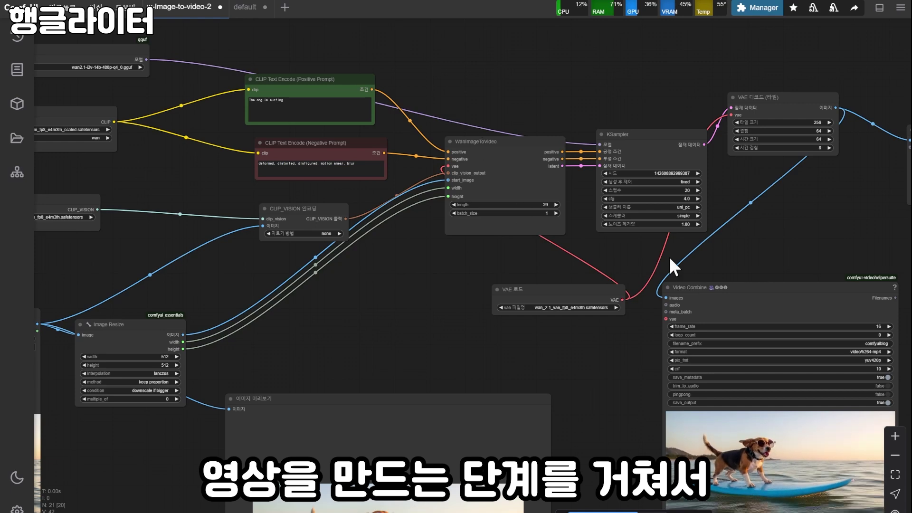
left_click_drag(726, 264, 537, 204)
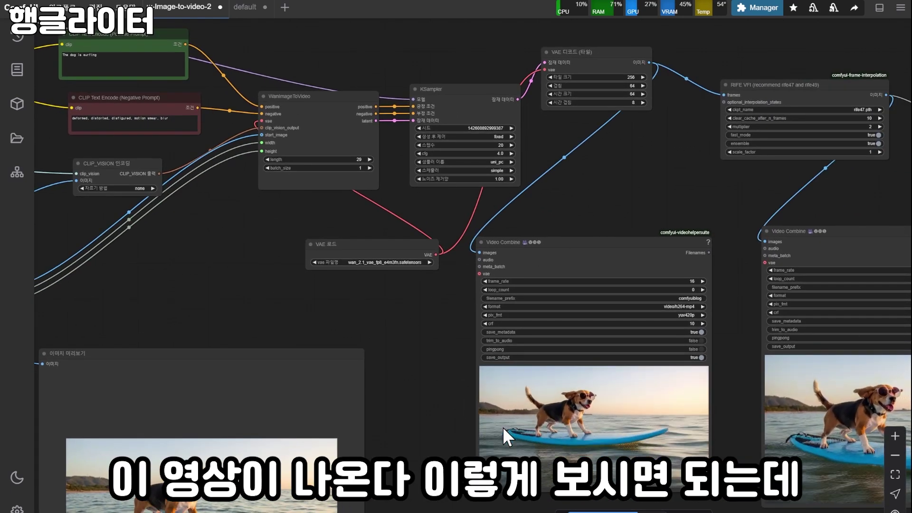
left_click_drag(404, 364, 577, 350)
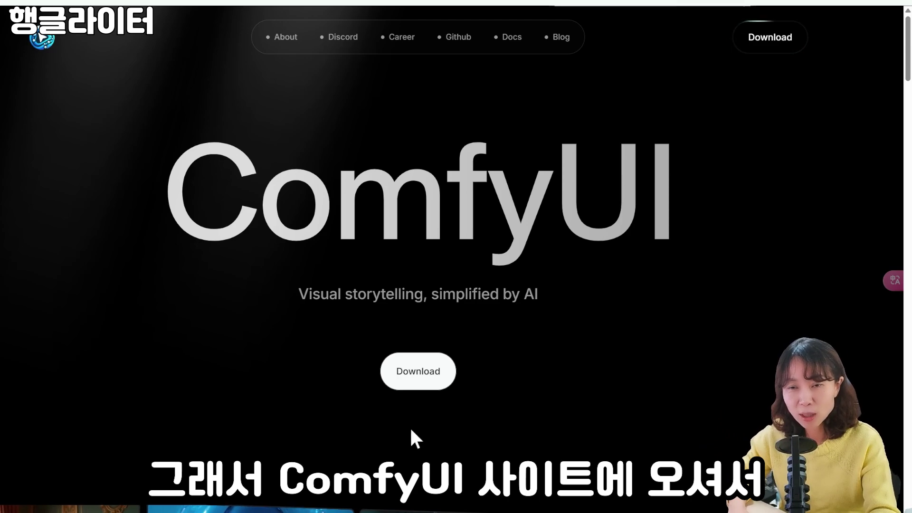
Download the ComfyUI desktop installer and run ComfyUI Setup 0.4.29 - x64.exe from the downloads folder.
left_click(421, 384)
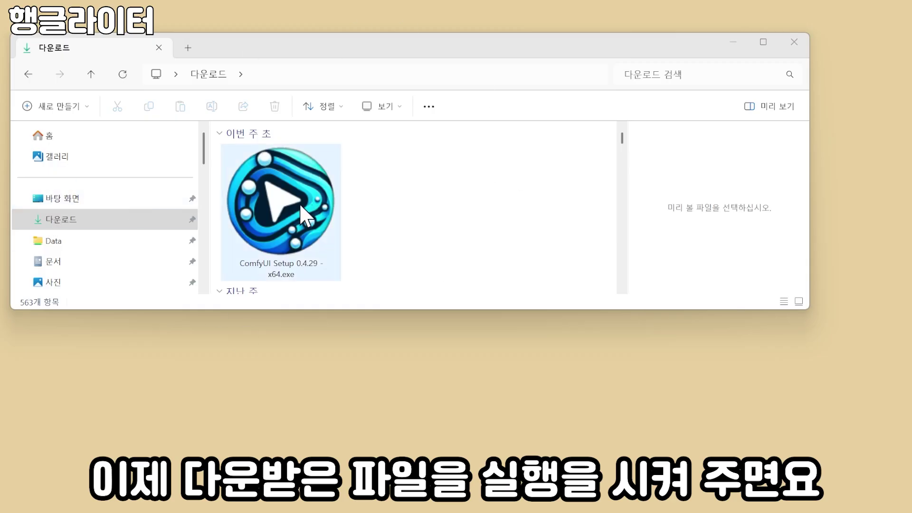
double_click(299, 203)
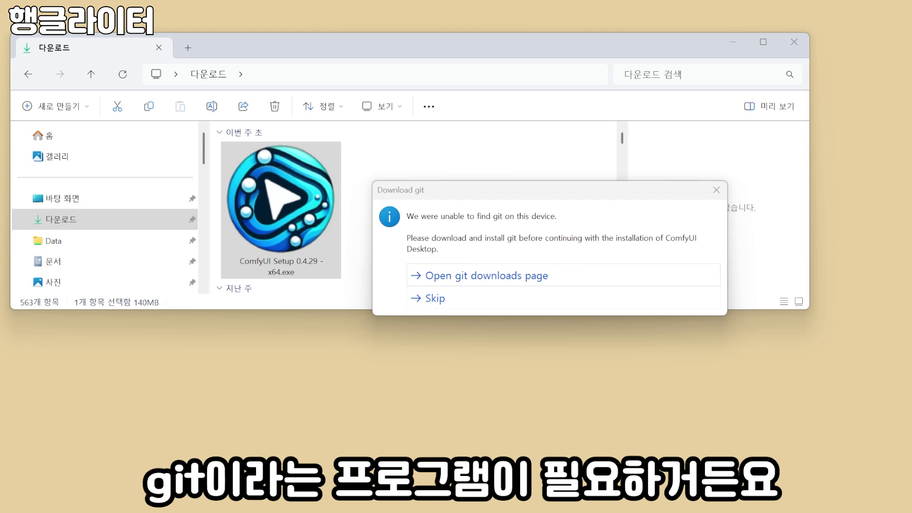
Open the git downloads page from the installer's dialog and download the 64-bit Git for Windows 2.48.1 setup.
left_click(489, 281)
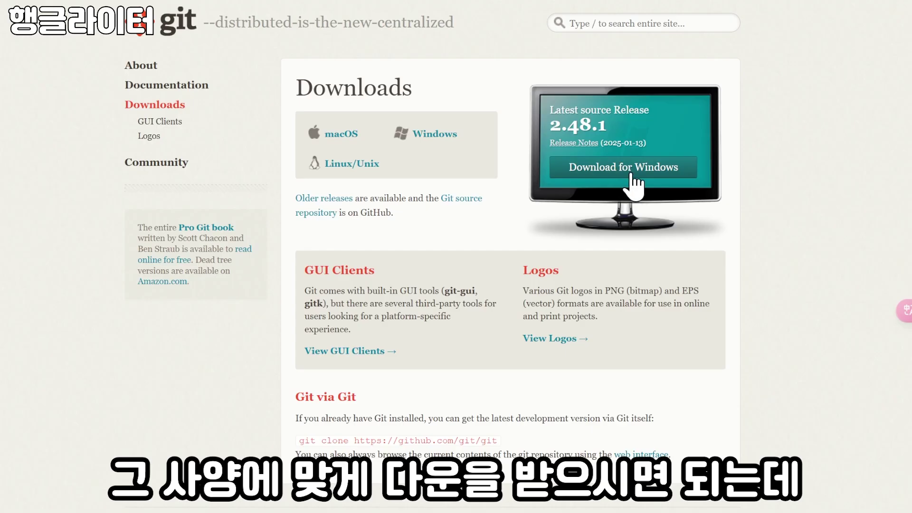
left_click(630, 175)
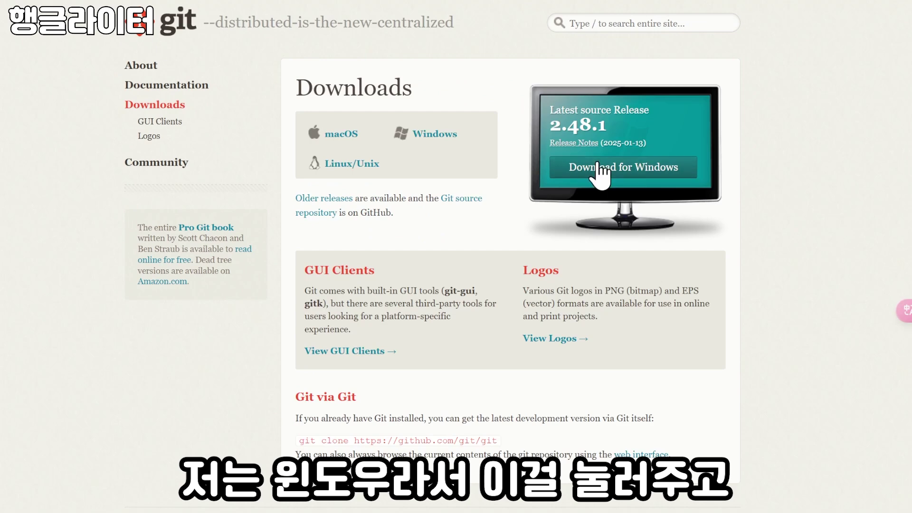
left_click(598, 167)
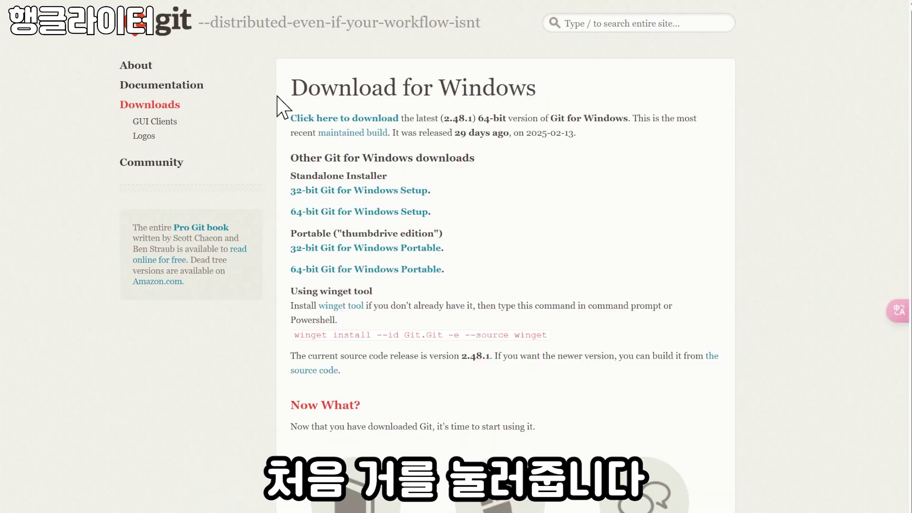
left_click(359, 123)
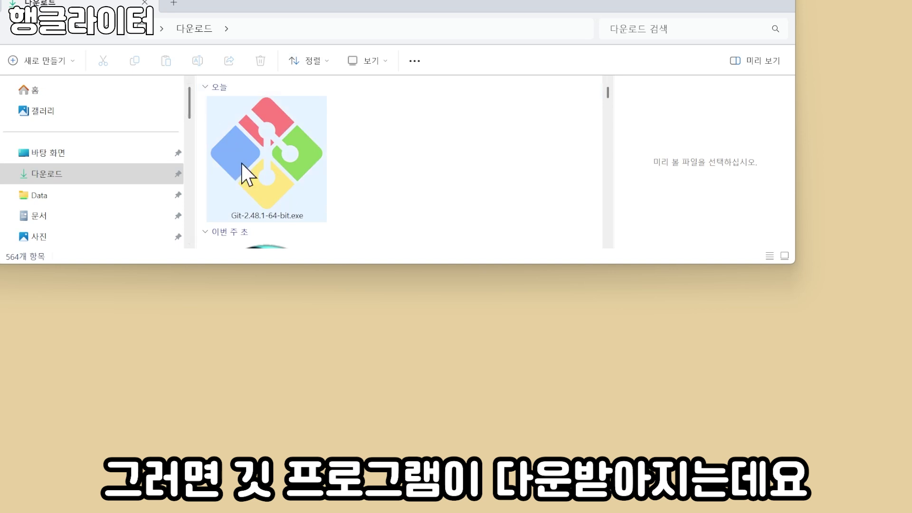
Run Git-2.48.1-64-bit.exe and install Git into the existing C:\Program Files\Git folder with all default options, finishing the wizard.
double_click(270, 159)
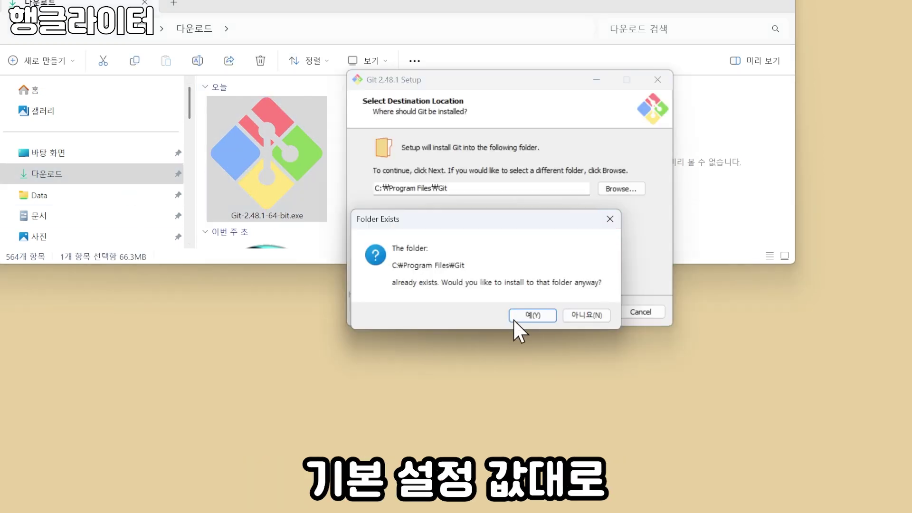
left_click(516, 316)
left_click(585, 312)
left_click(585, 312)
left_click(584, 311)
left_click(585, 312)
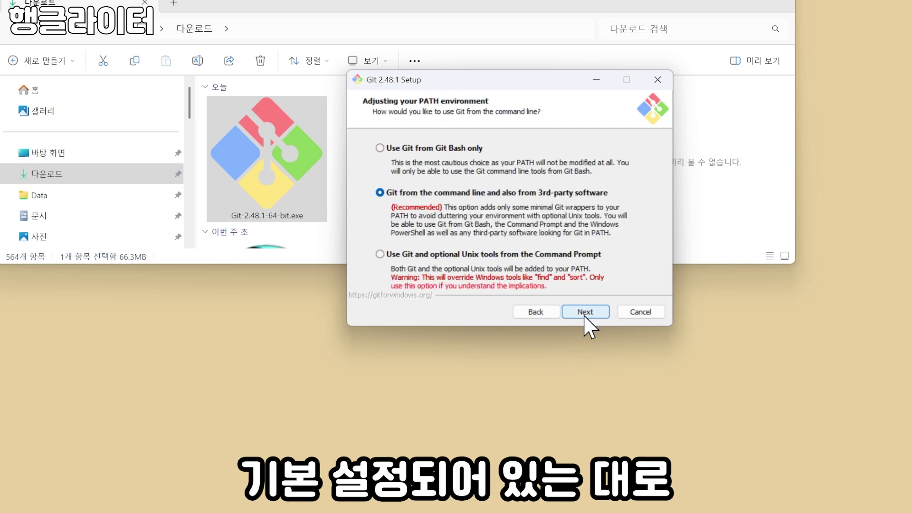
left_click(585, 312)
left_click(585, 312)
left_click(585, 313)
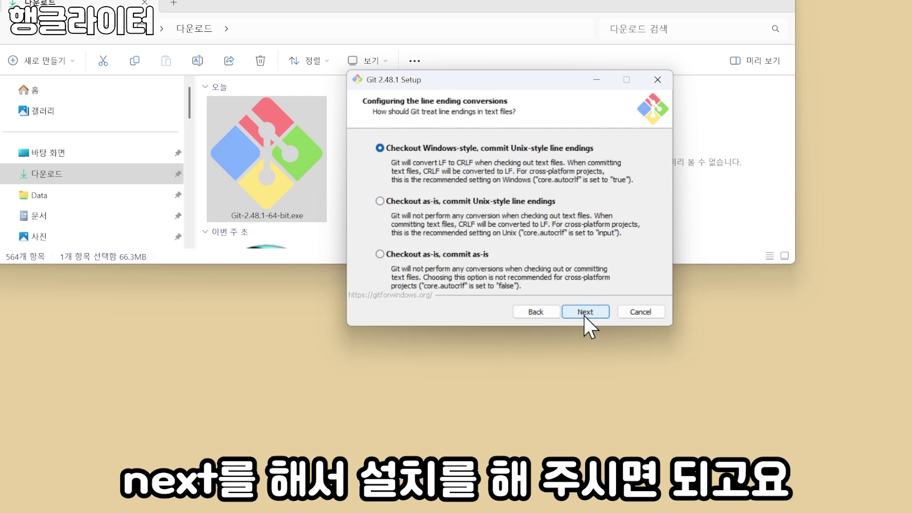
left_click(585, 311)
left_click(584, 312)
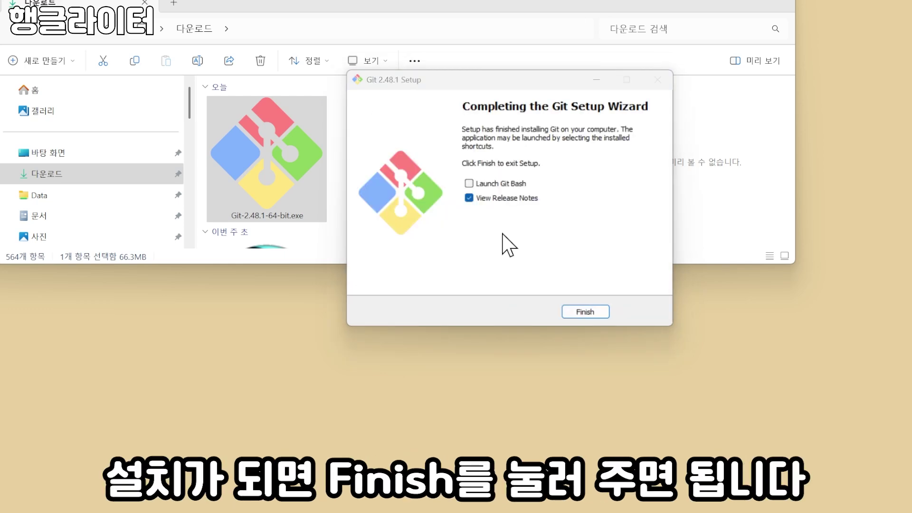
left_click(584, 314)
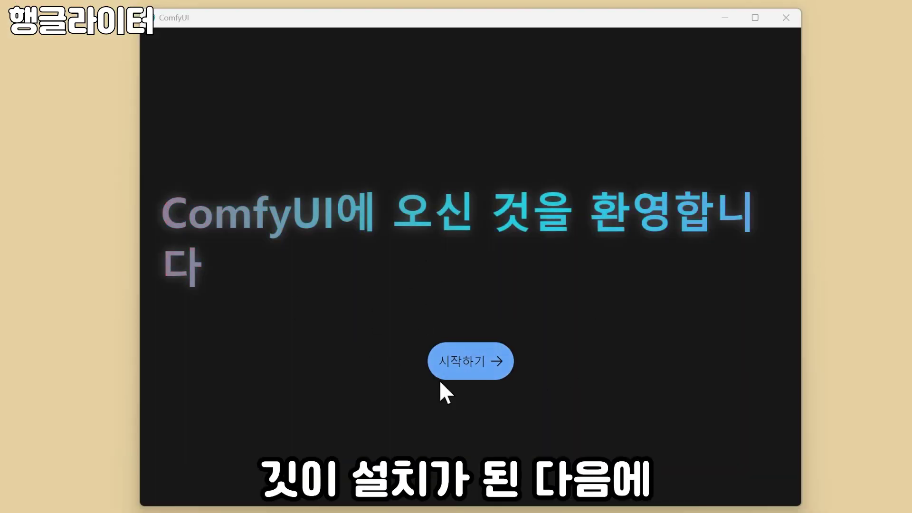
Set up ComfyUI for an NVIDIA GPU, skipping migration and turning off usage statistics, and start the installation.
left_click(480, 372)
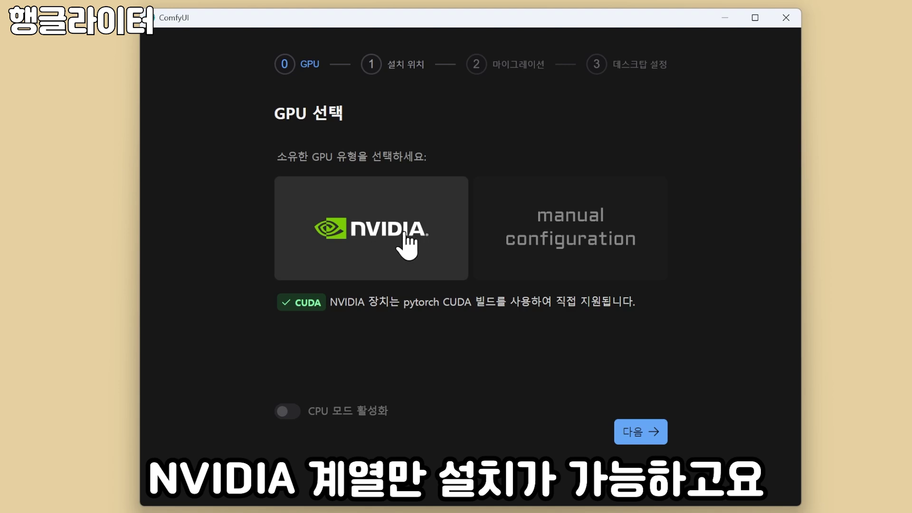
left_click(630, 442)
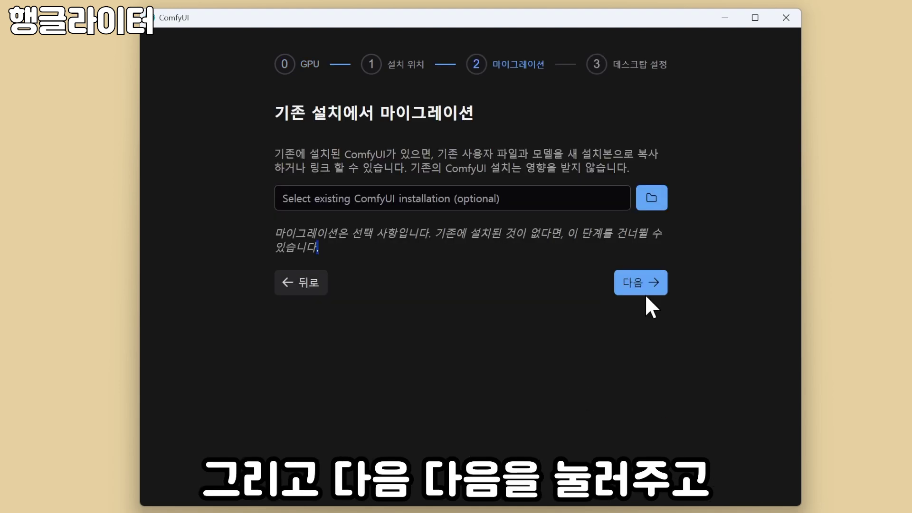
left_click(644, 284)
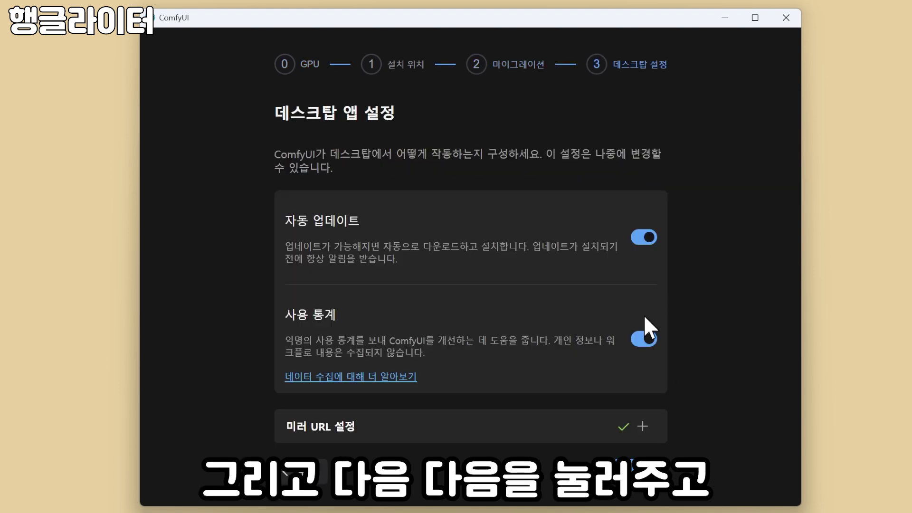
left_click(643, 338)
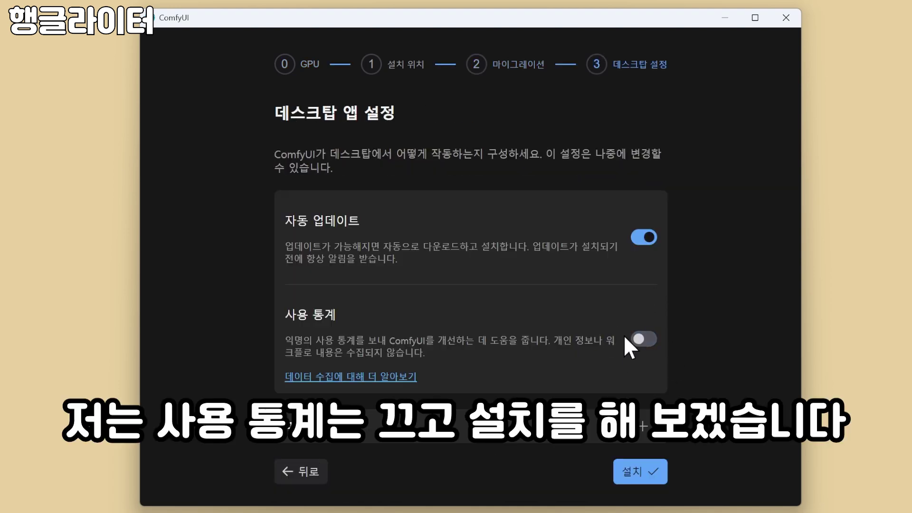
left_click(642, 481)
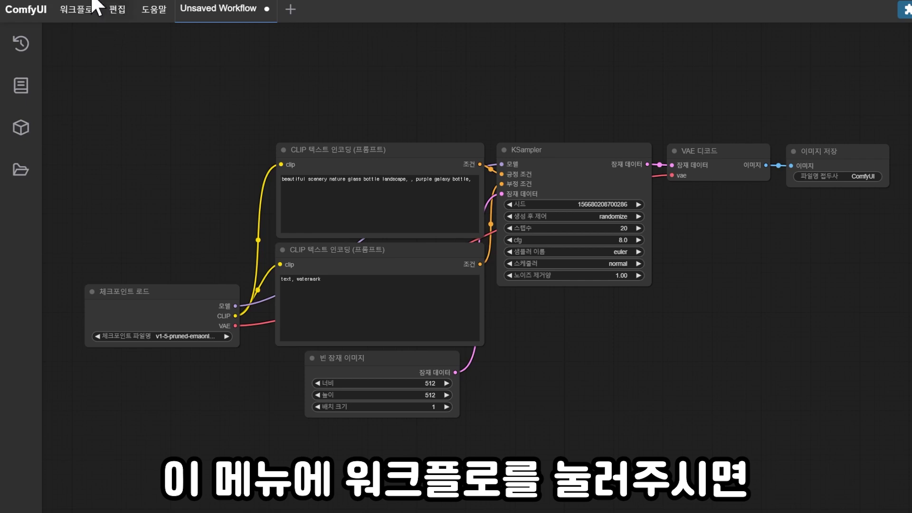
Browse the Basics workflow templates, load the 이미지 생성 (image generation) template and dismiss the missing-model dialog.
left_click(69, 14)
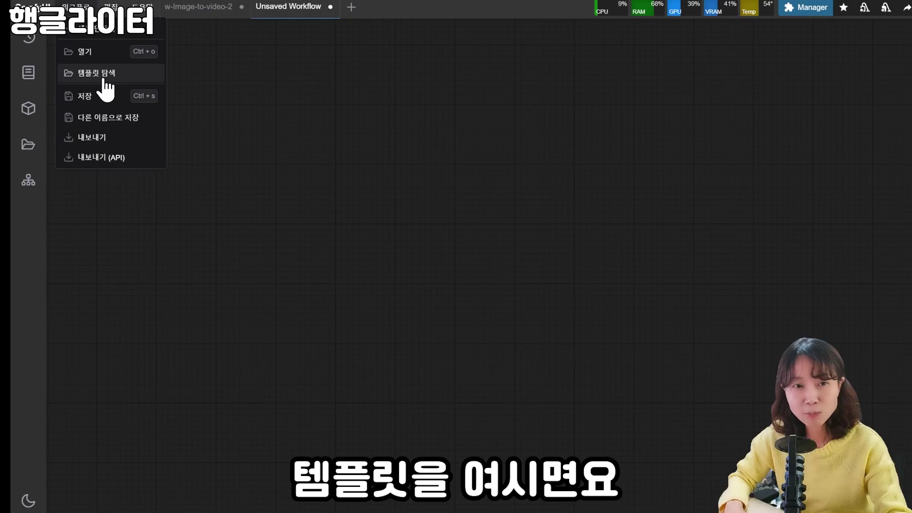
left_click(103, 77)
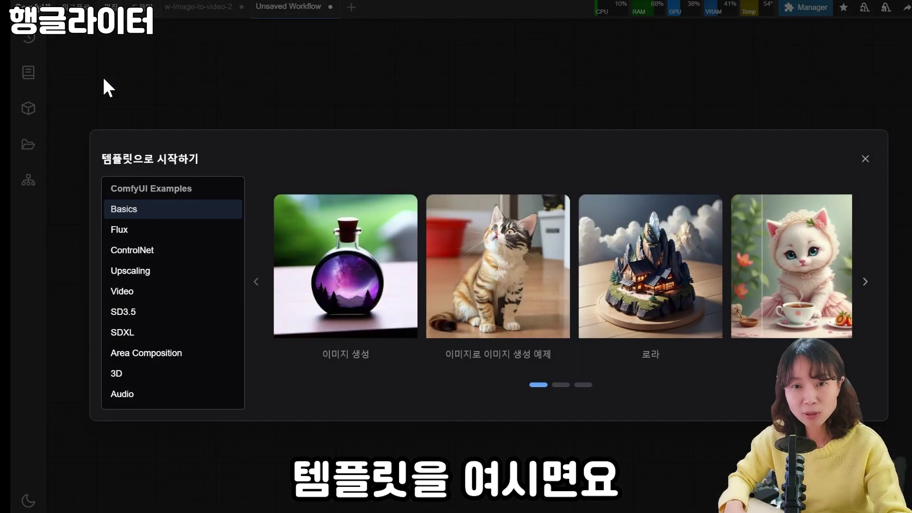
left_click(864, 282)
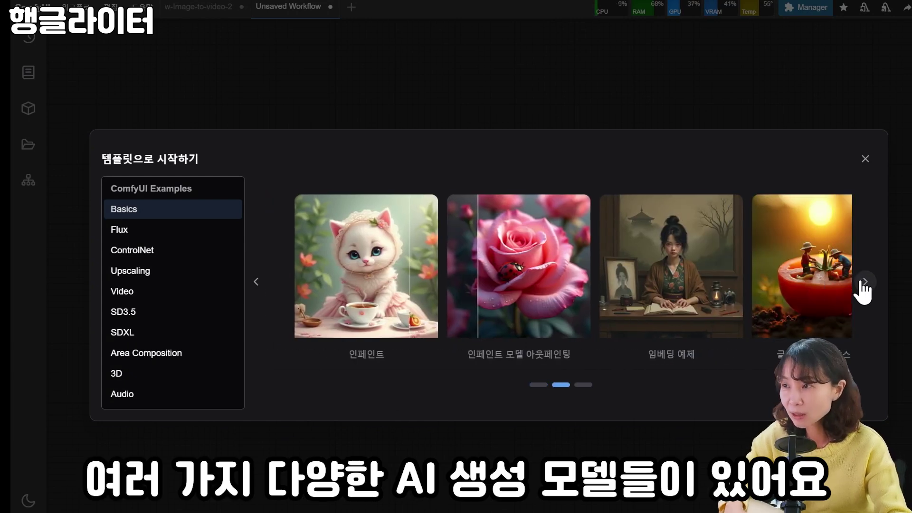
left_click(255, 283)
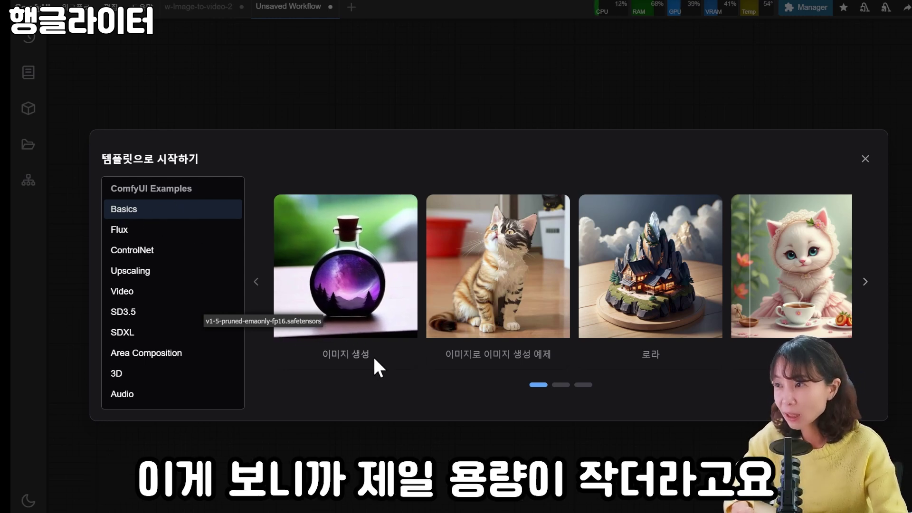
left_click(348, 278)
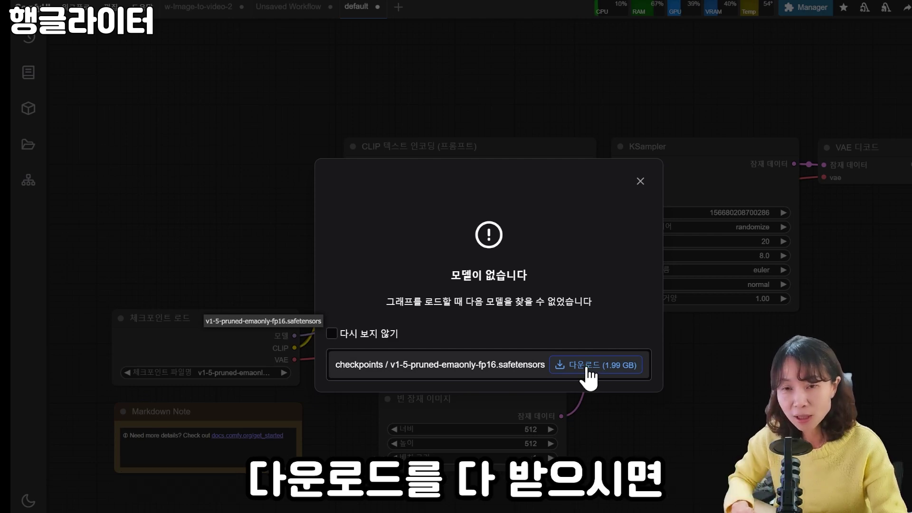
left_click(667, 368)
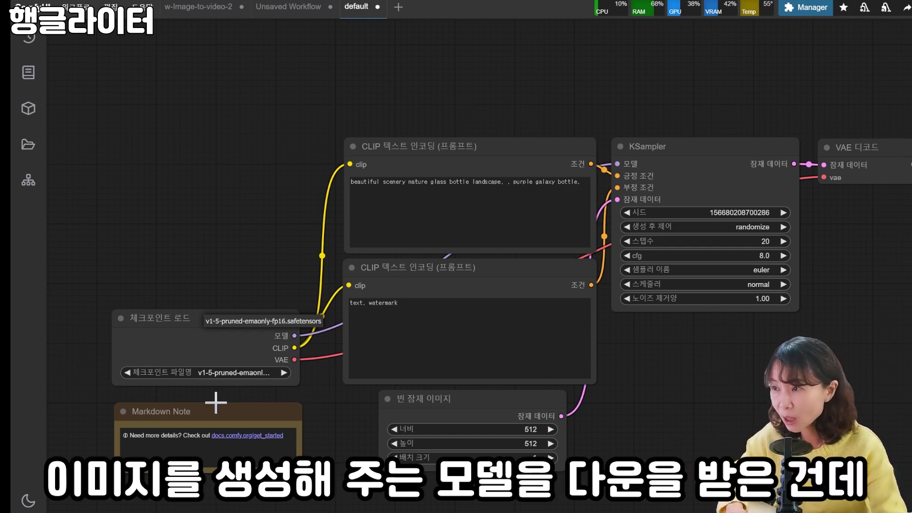
Move the checkpoint loader node up, farther from the Markdown Note, and switch its checkpoint file to the next entry.
left_click_drag(218, 380, 197, 299)
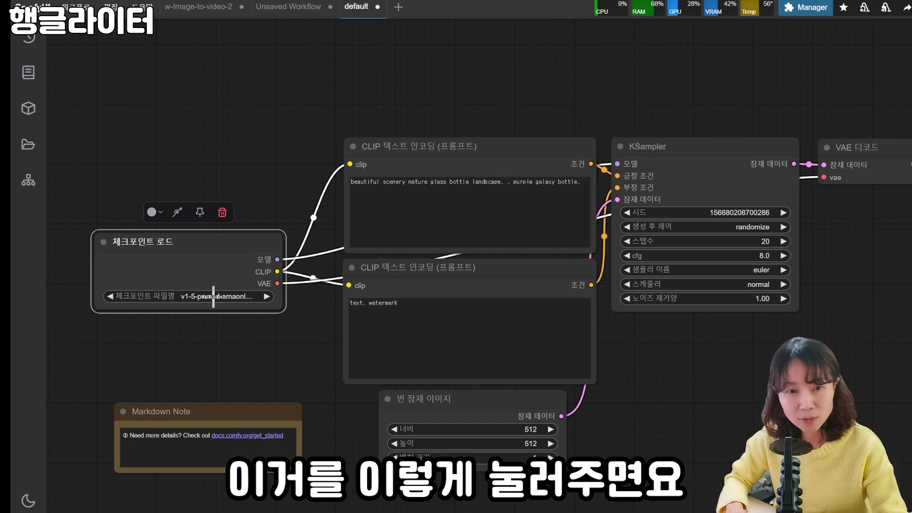
left_click(264, 297)
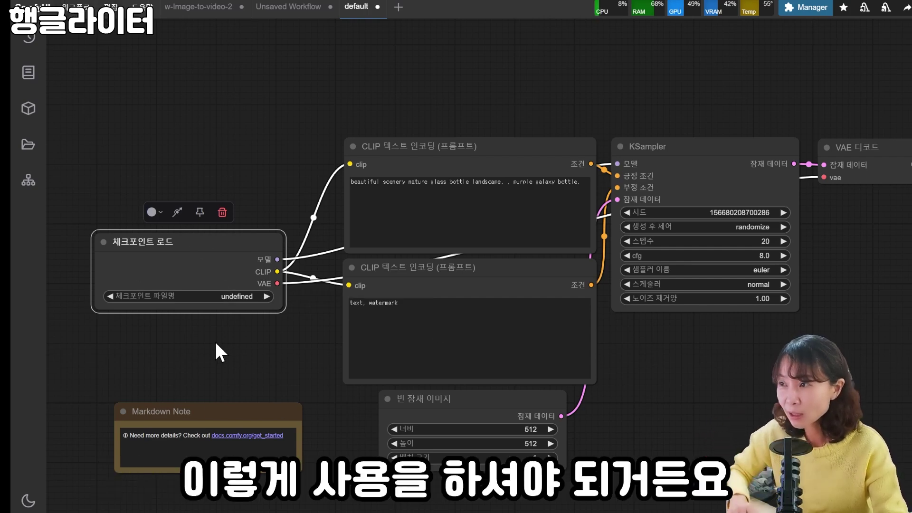
Refresh the node definitions and choose v1-5-pruned-emaonly-fp16.safetensors as the checkpoint loader's file.
left_click(112, 12)
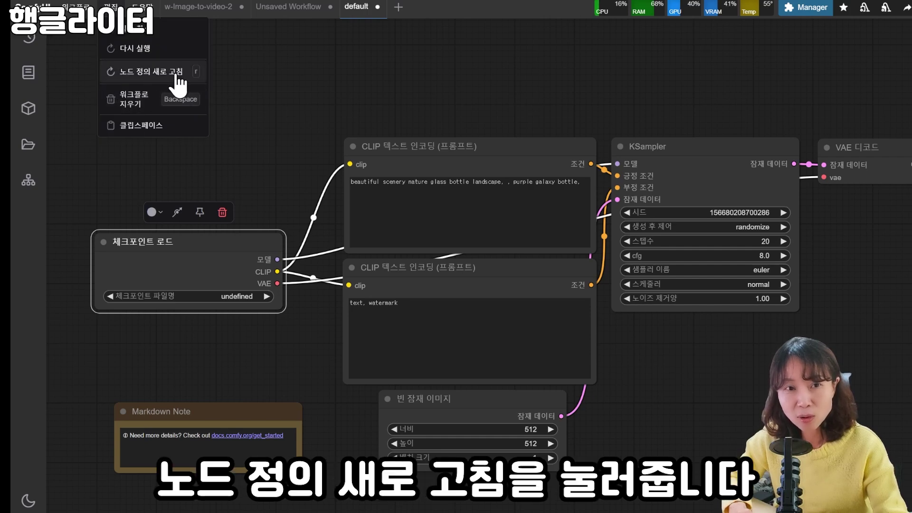
left_click(171, 83)
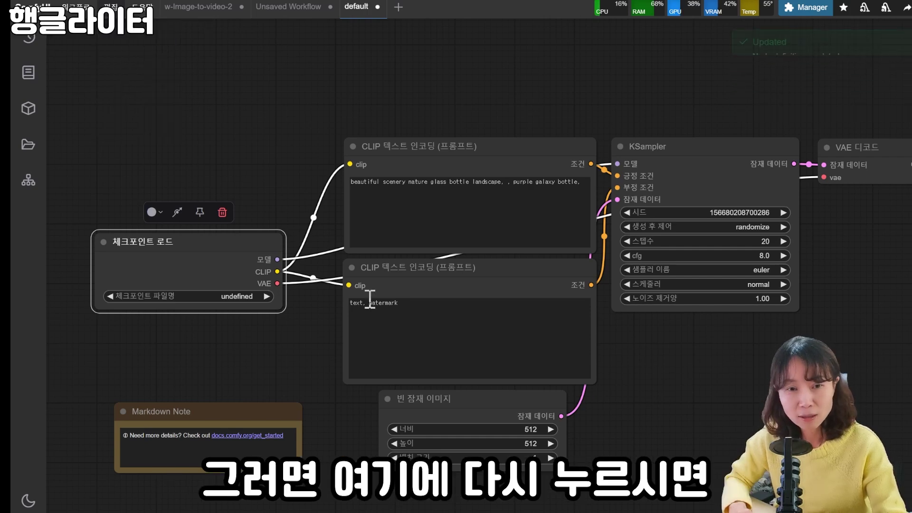
left_click(247, 297)
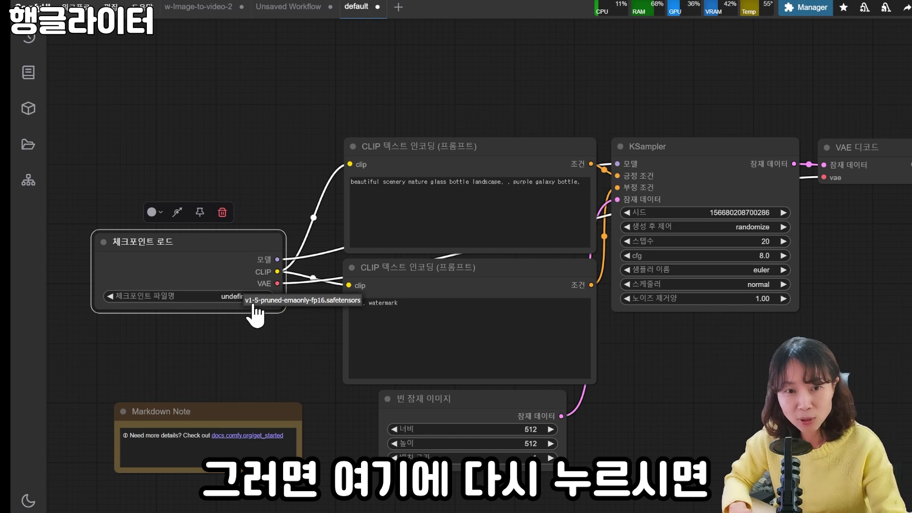
left_click(312, 304)
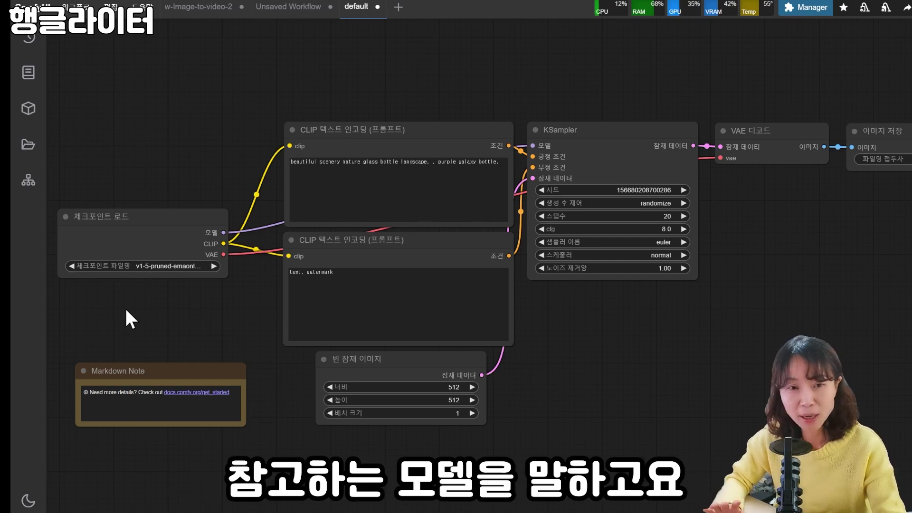
Look over the CLIP text encoding and KSampler nodes, and run the image generation workflow once with its default prompt.
scroll(318, 146, "up", 3)
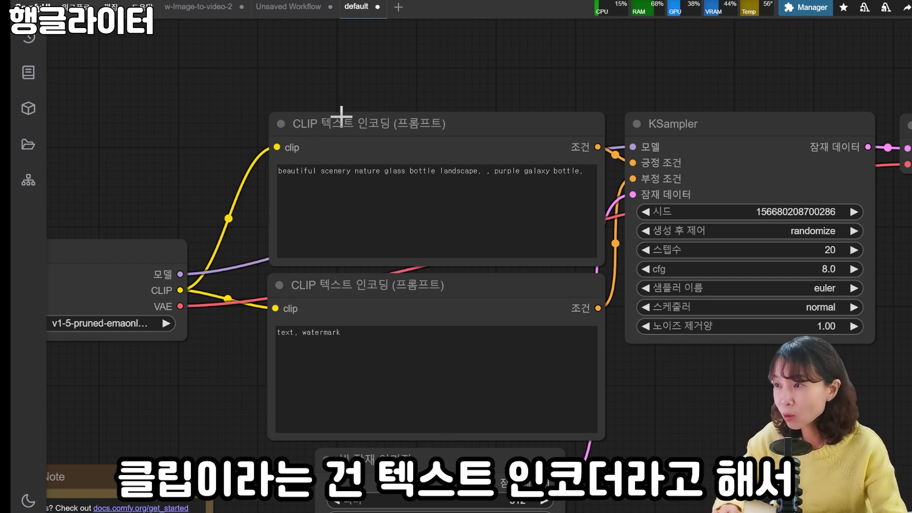
mouse_move(341, 116)
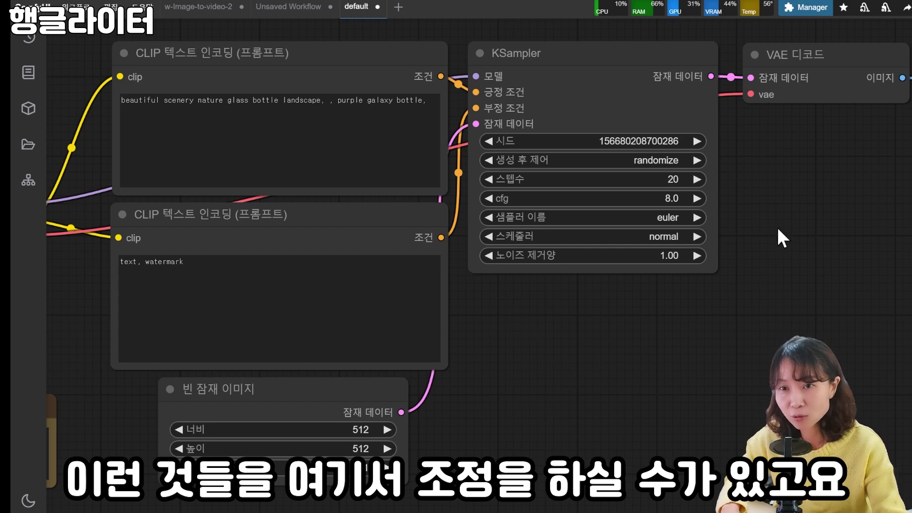
left_click_drag(811, 218, 546, 260)
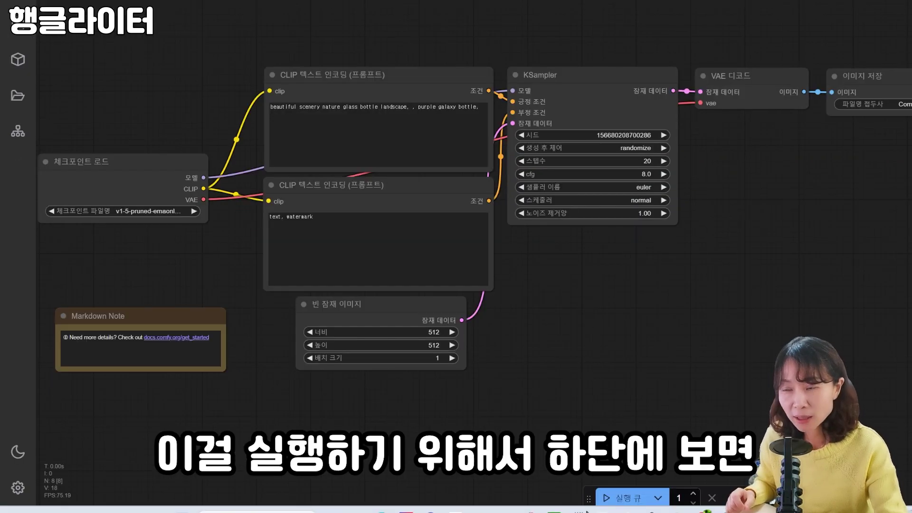
left_click(628, 498)
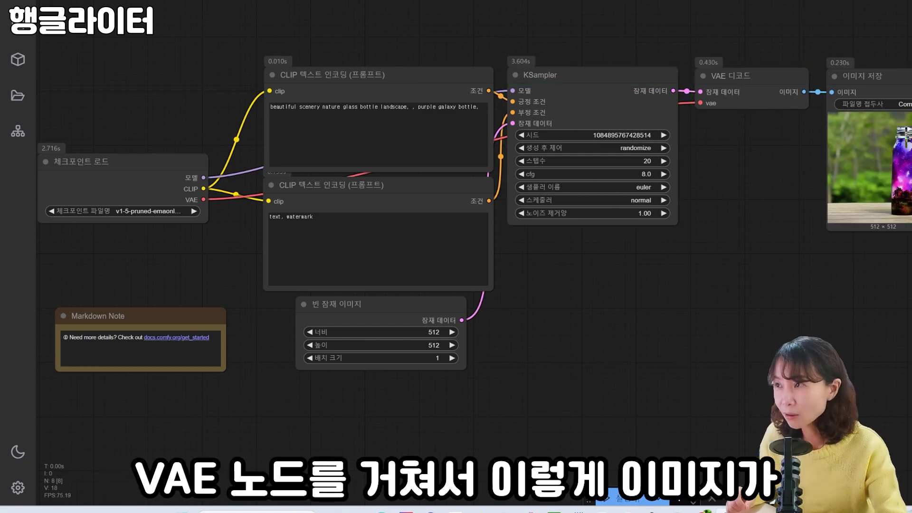
left_click_drag(773, 187, 676, 188)
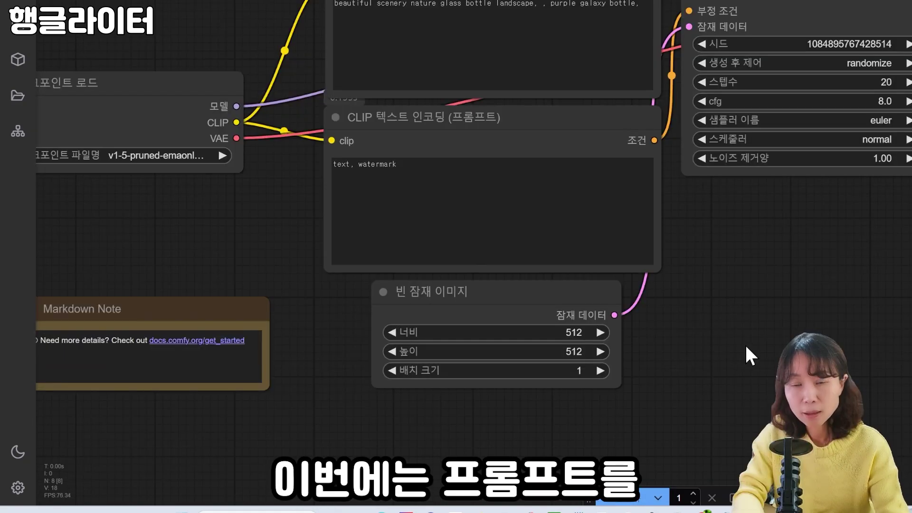
Replace the positive prompt with "A cute puppy is running across the lawn", run the workflow again and open the generated image's options.
scroll(455, 237, "up", 2)
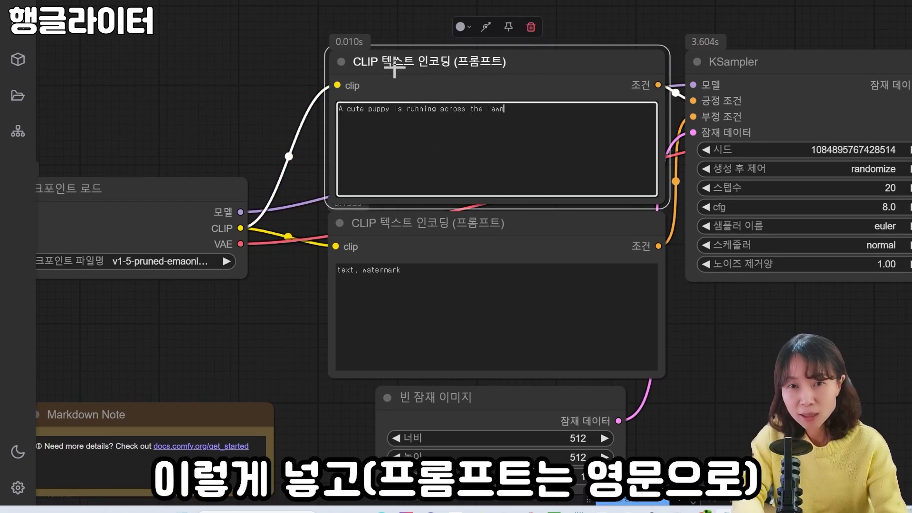
left_click_drag(758, 368, 549, 301)
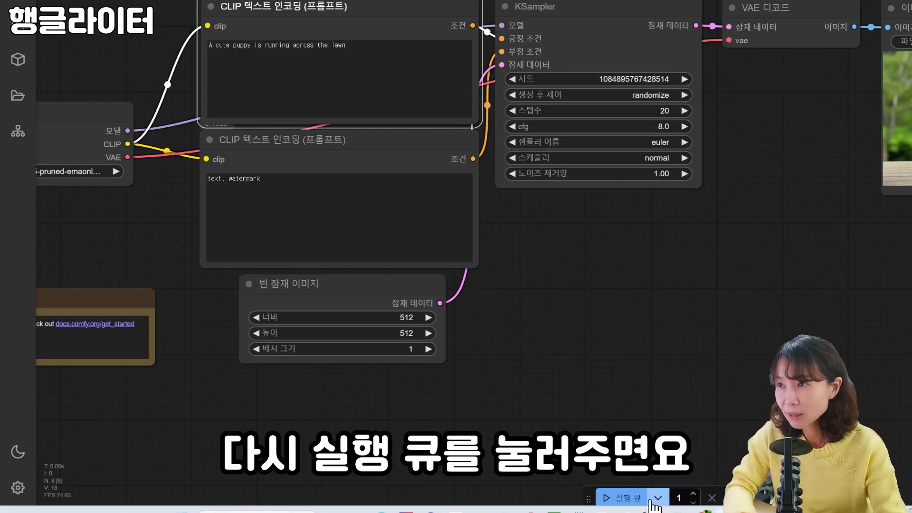
left_click(639, 499)
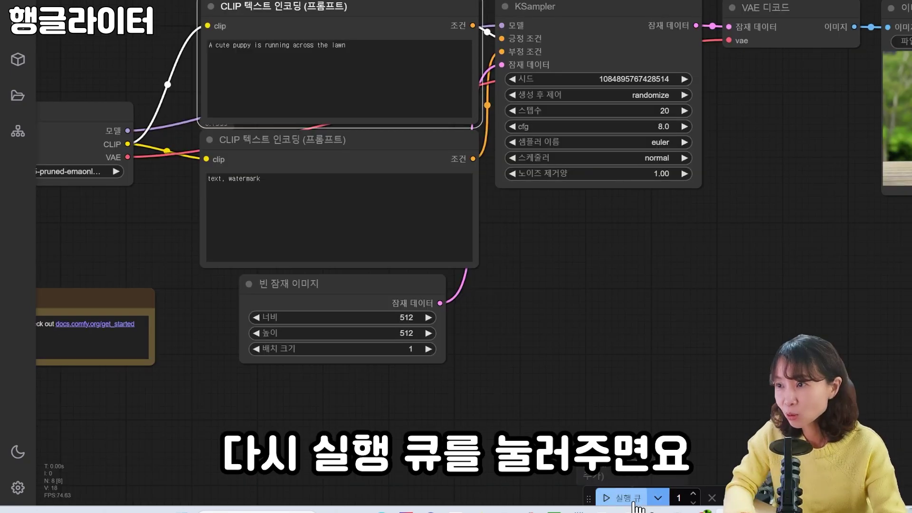
left_click_drag(525, 385, 685, 435)
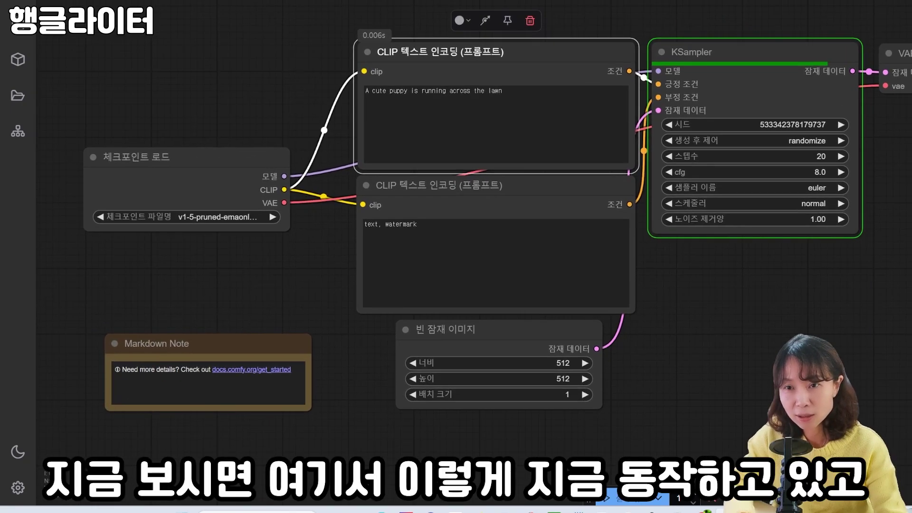
left_click_drag(825, 390, 485, 368)
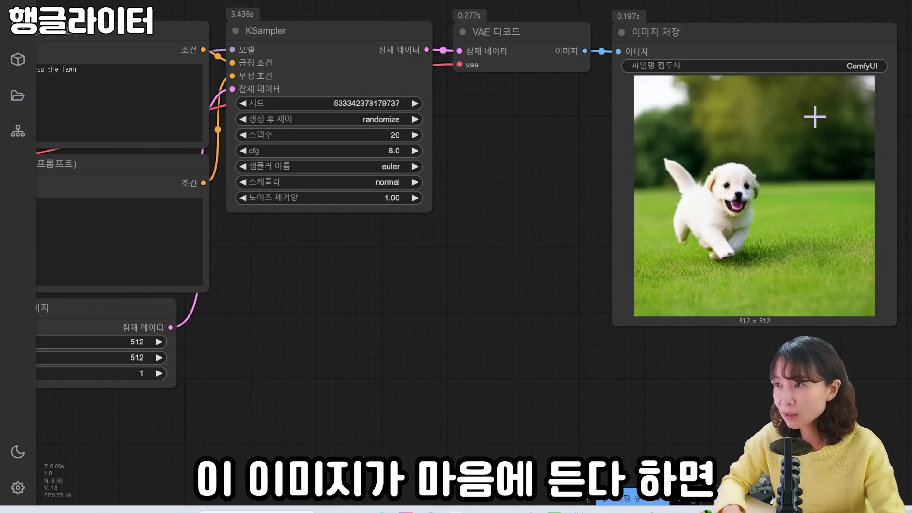
right_click(766, 170)
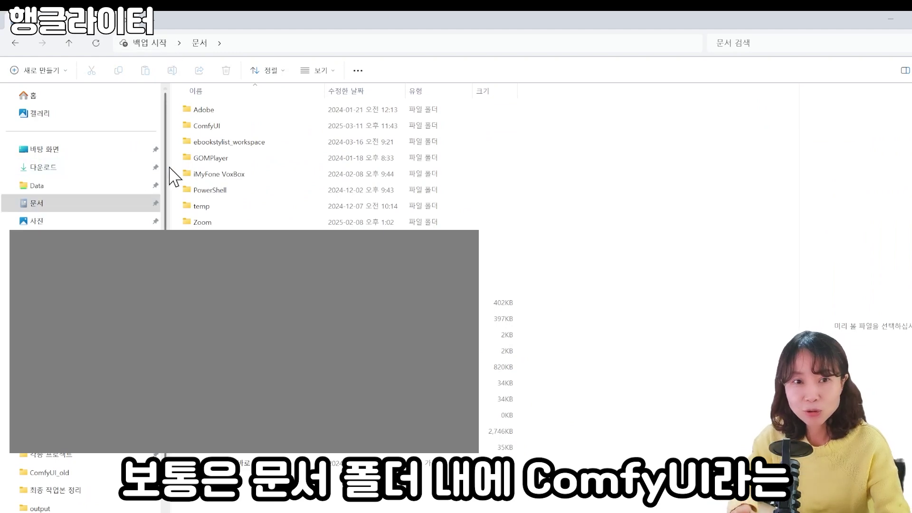
Switch to File Explorer and open the output folder inside Documents\ComfyUI.
double_click(220, 138)
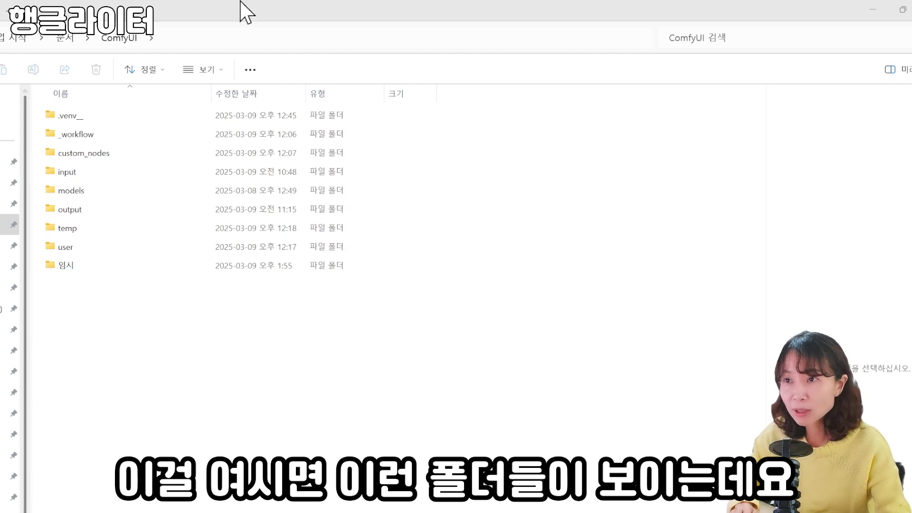
left_click(86, 210)
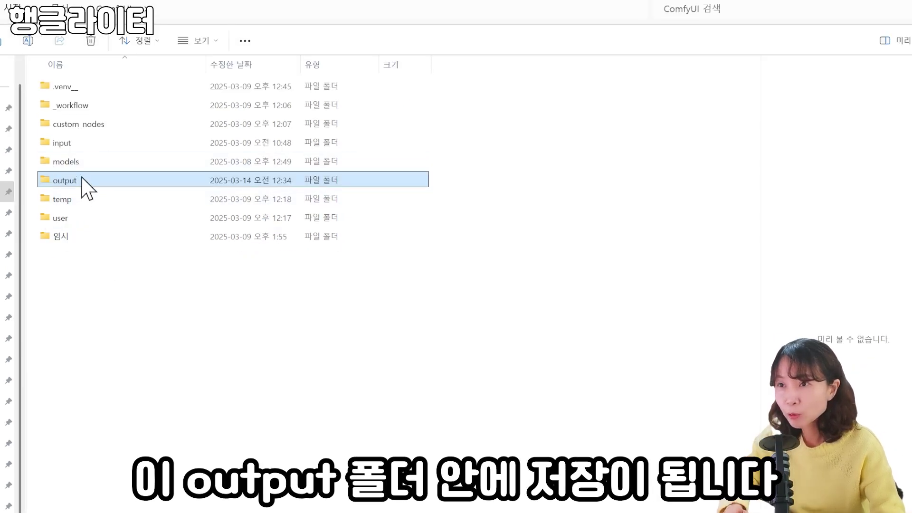
double_click(81, 182)
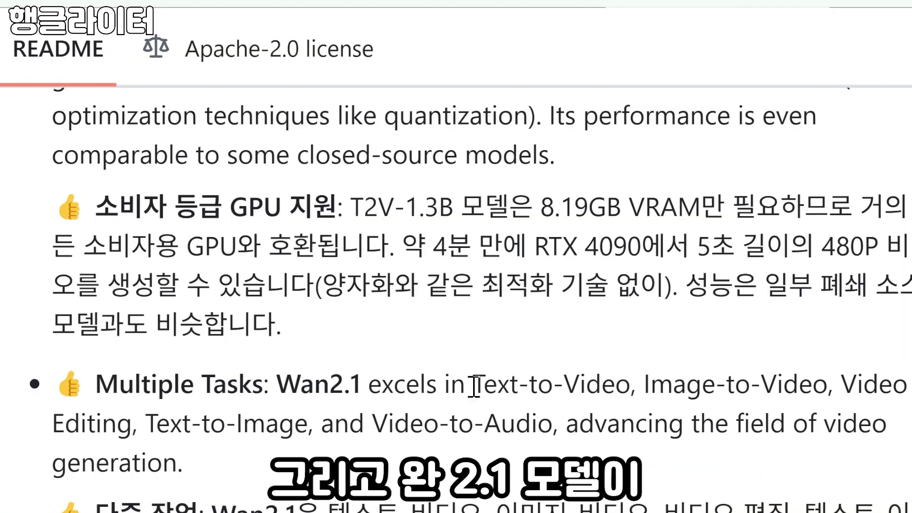
Switch to the Wan2.1 README in the browser and highlight Text-to-Video and Image-to-Video in the Multiple Tasks entry.
left_click_drag(474, 385, 799, 384)
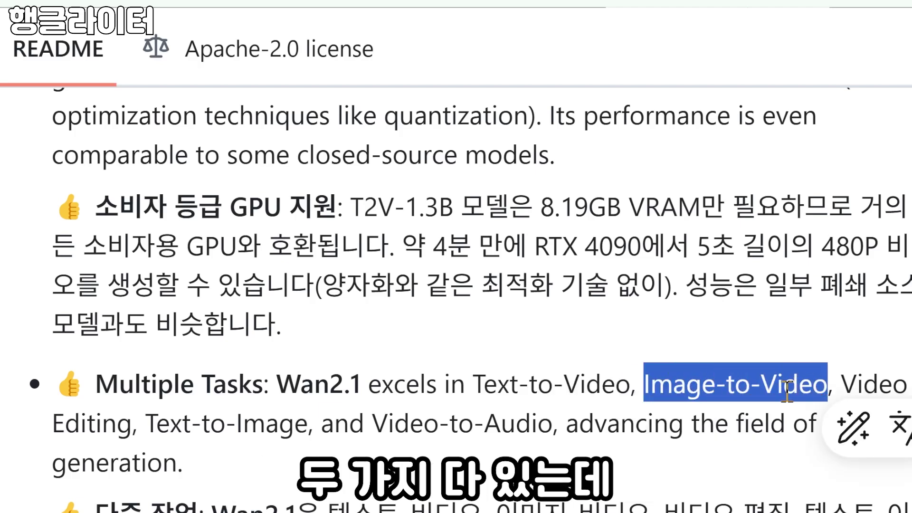
left_click_drag(644, 384, 803, 387)
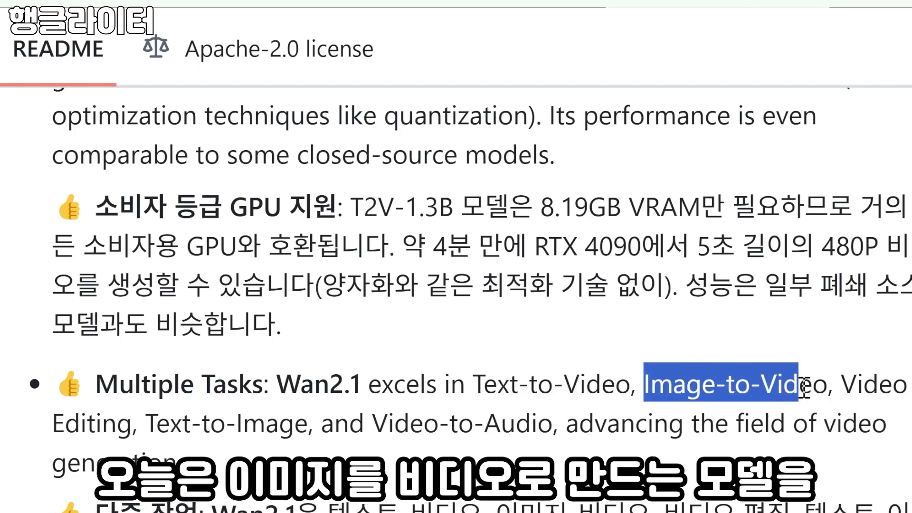
left_click(831, 385)
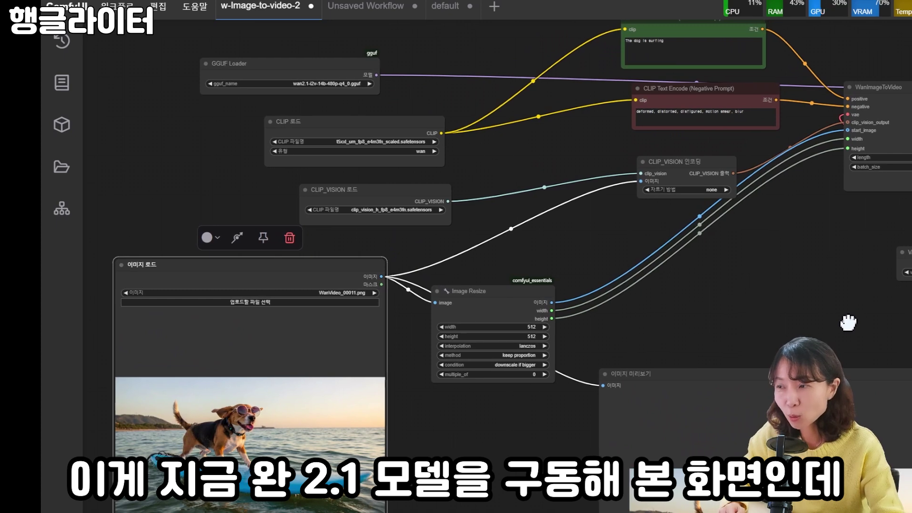
Examine the loader nodes of ComfyUI's w-Image-to-video-2 workflow, slightly shifting the CLIP_VISION and VAE loader nodes.
left_click_drag(847, 323, 806, 354)
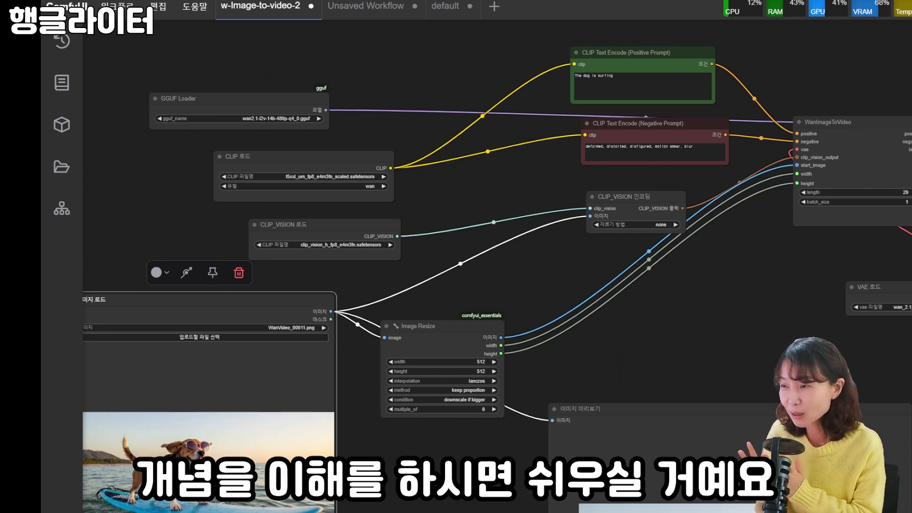
left_click_drag(391, 129, 375, 81)
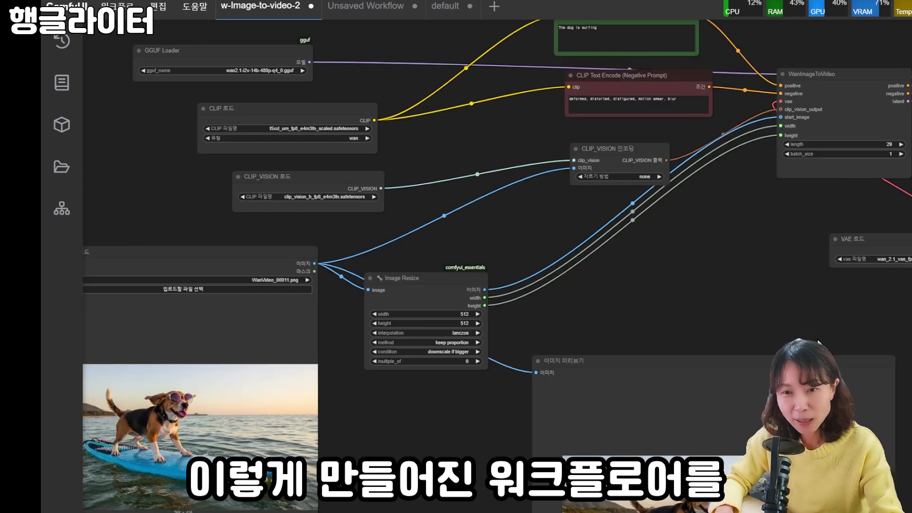
left_click_drag(818, 341, 184, 312)
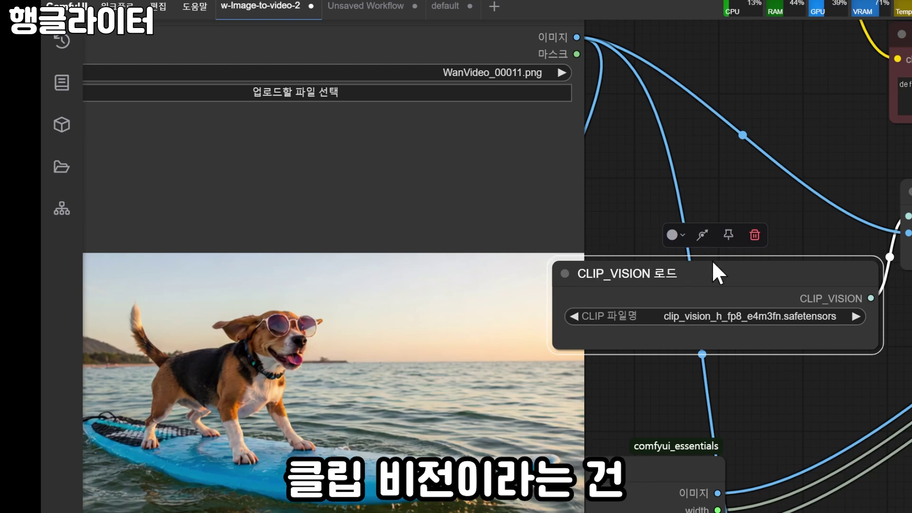
left_click_drag(713, 262, 750, 262)
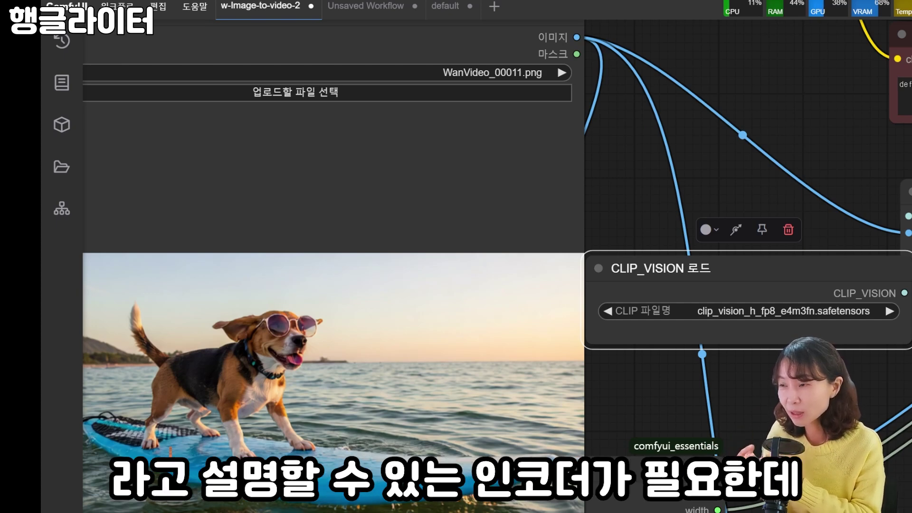
left_click_drag(711, 337, 731, 370)
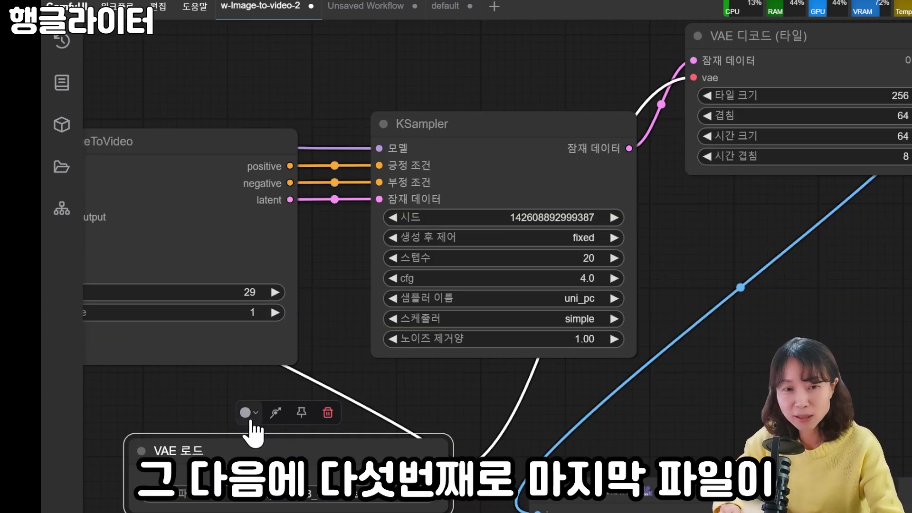
left_click_drag(264, 445, 269, 427)
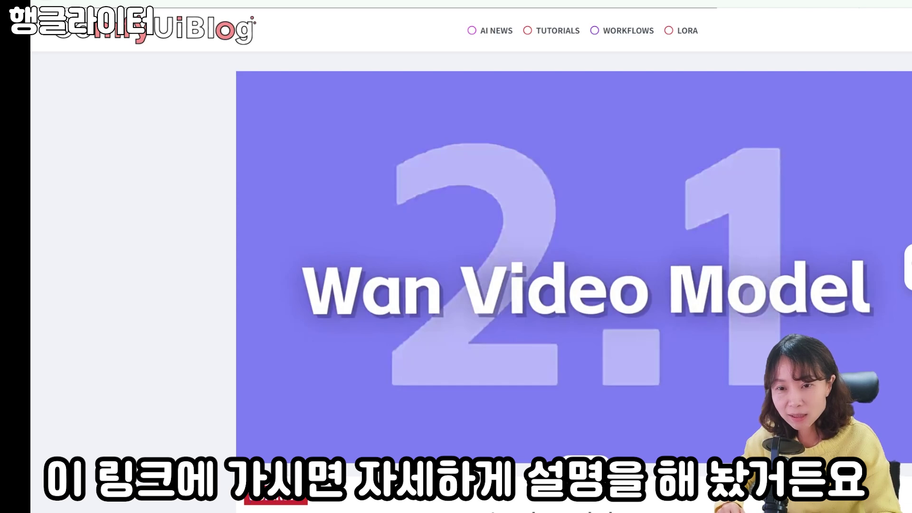
Switch to the ComfyUI Blog article on Wan 2.1 GGUF models and find its Step-by-Step Setup Guide.
scroll(375, 213, "down", 3)
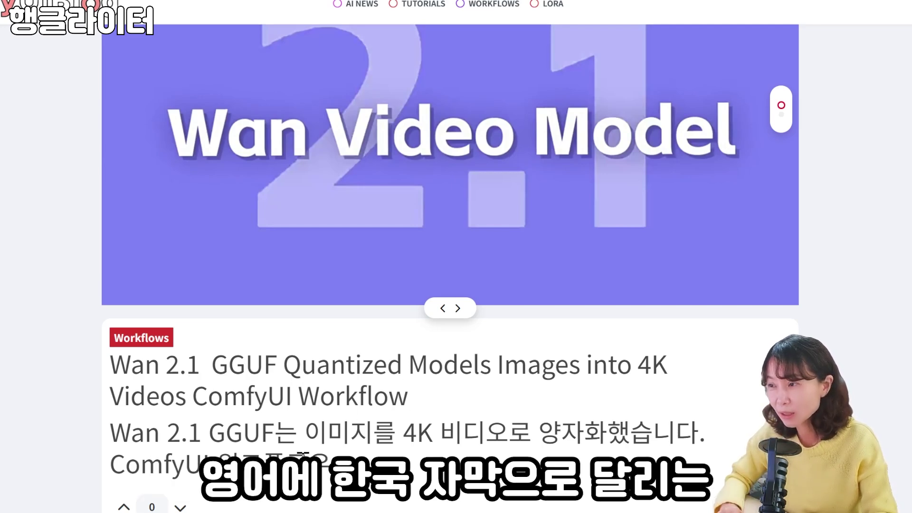
scroll(258, 452, "down", 3)
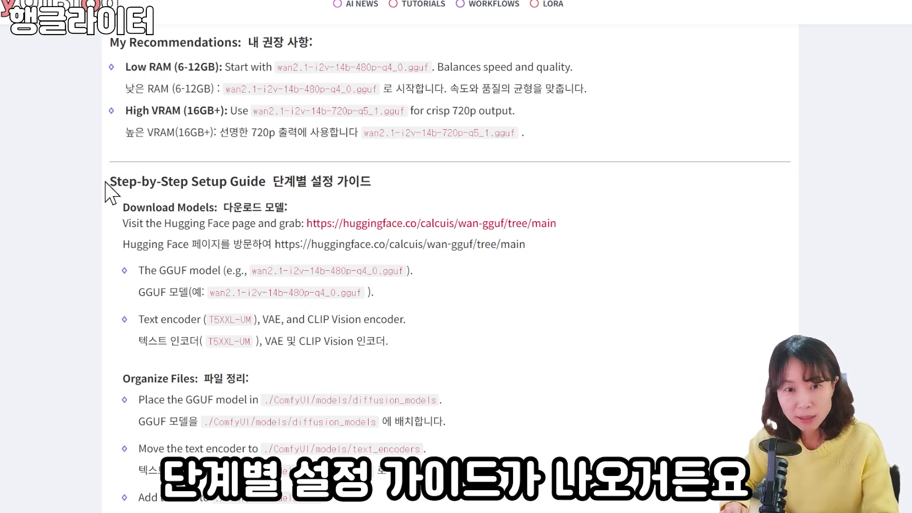
left_click_drag(105, 181, 377, 178)
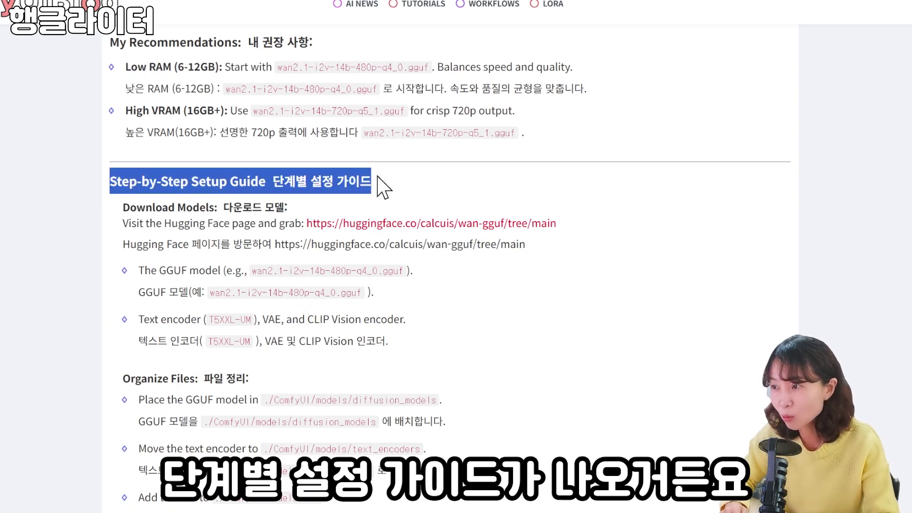
left_click(95, 315)
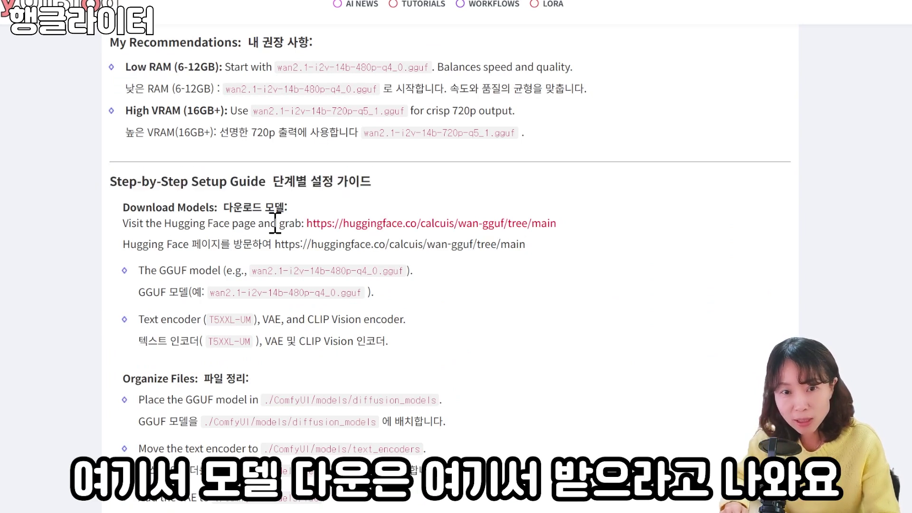
Open the guide's Hugging Face link huggingface.co/calcuis/wan-gguf/tree/main in a new tab and browse the wan-gguf model files.
right_click(477, 223)
left_click(503, 234)
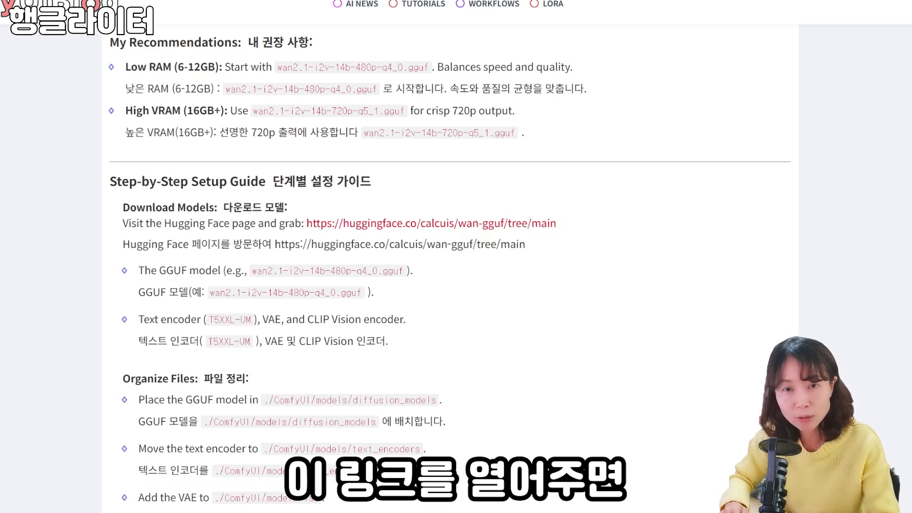
key("ctrl+Tab")
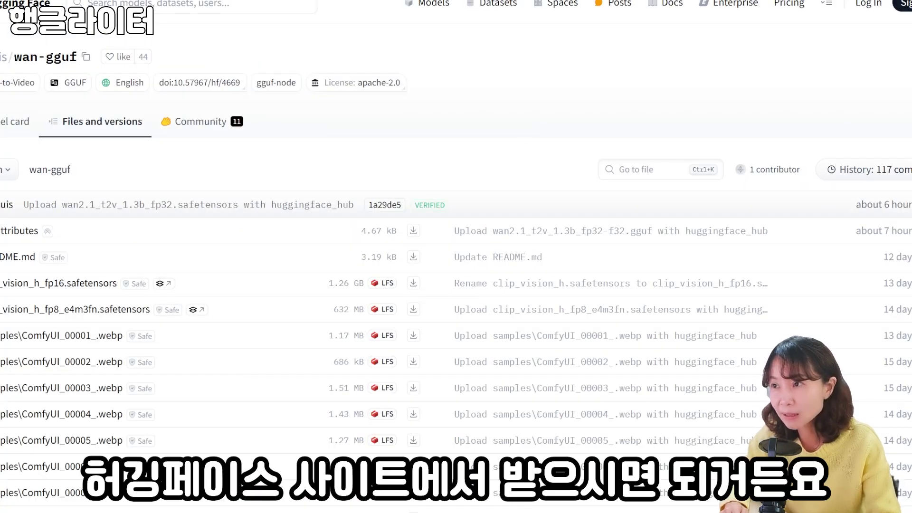
scroll(356, 241, "down", 4)
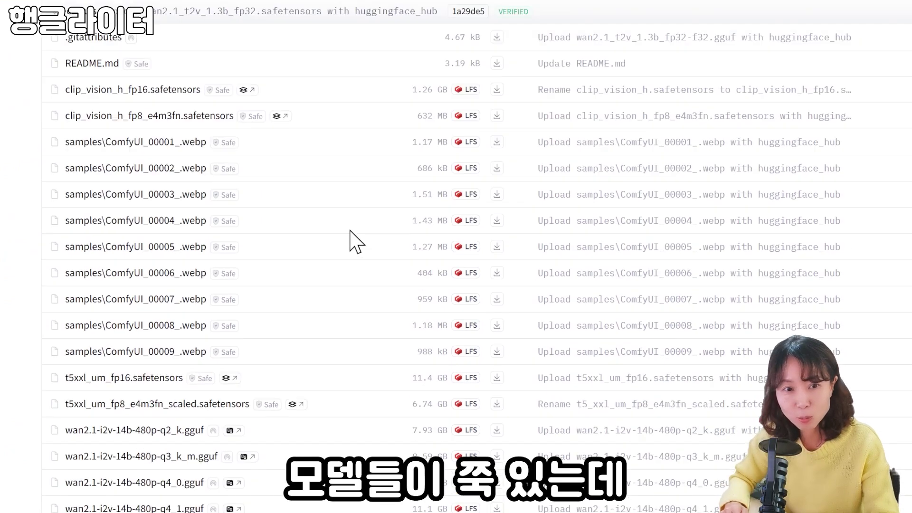
scroll(351, 240, "down", 15)
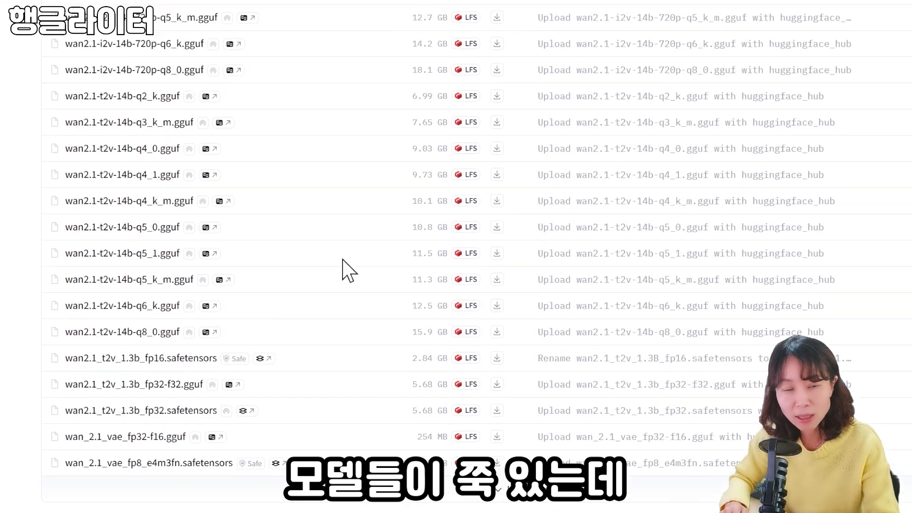
Return from the wan-gguf file list to the ComfyUI Blog article and highlight "The GGUF model" in its Download Models section.
scroll(348, 271, "up", 20)
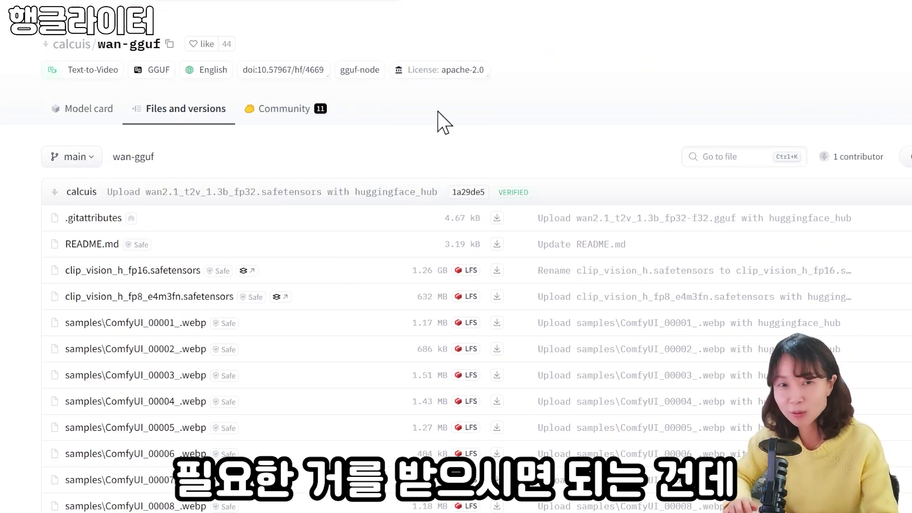
key("ctrl+shift+Tab")
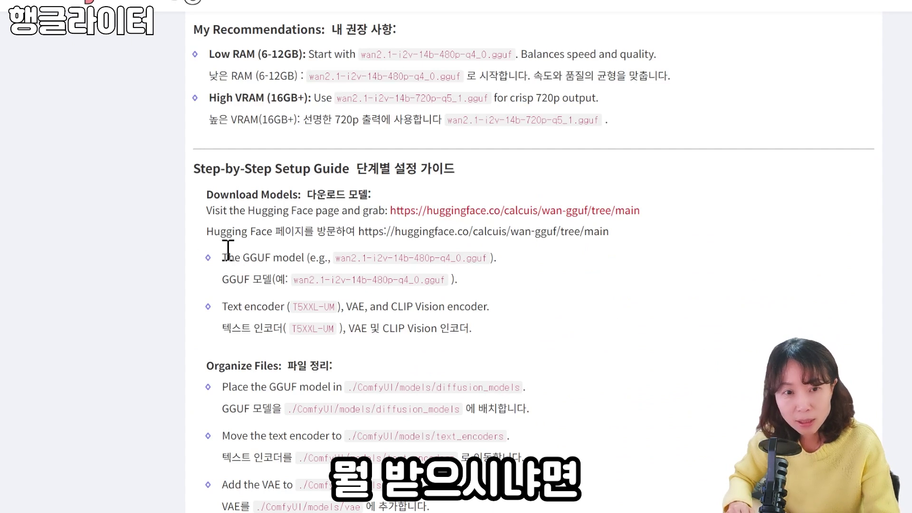
left_click_drag(222, 258, 305, 256)
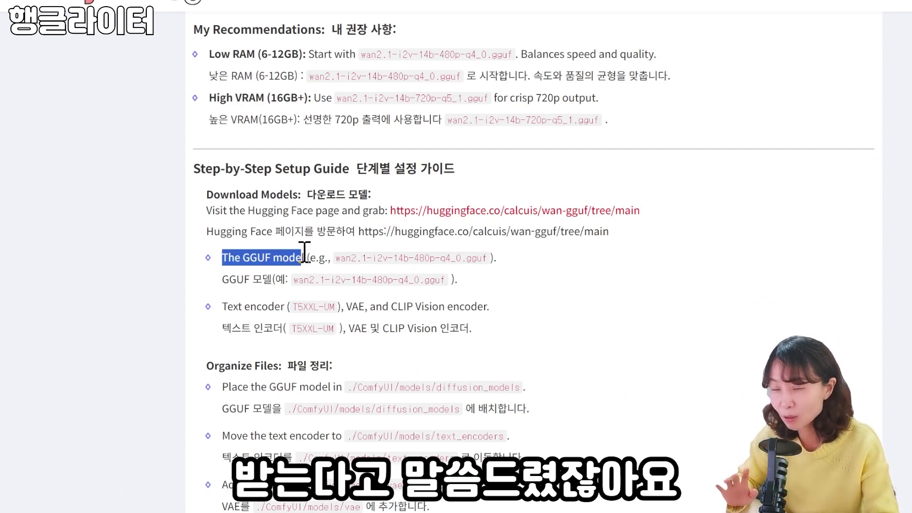
left_click(232, 281)
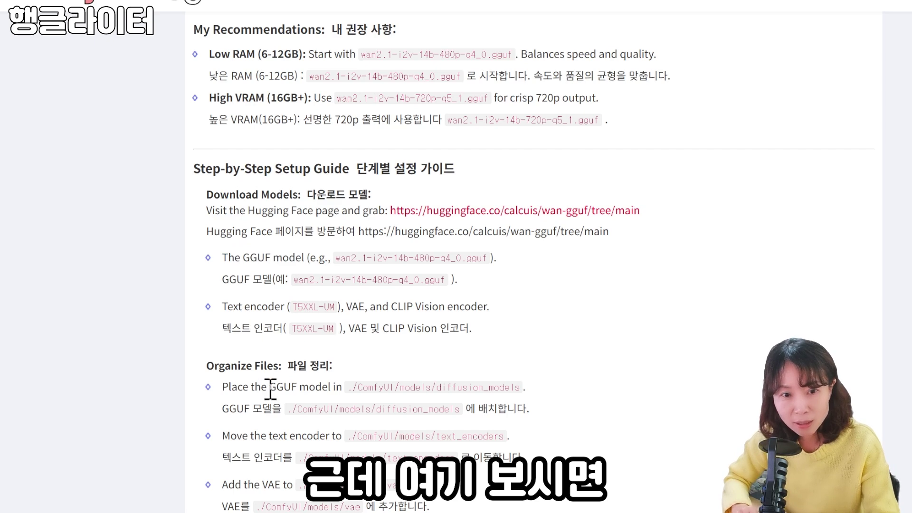
Compare the article's recommended models for low and high VRAM, highlighting wan2.1-i2v-14b-720p-q5_1.gguf and wan2.1-i2v-14b-480p-q4_0.gguf.
scroll(222, 121, "up", 1)
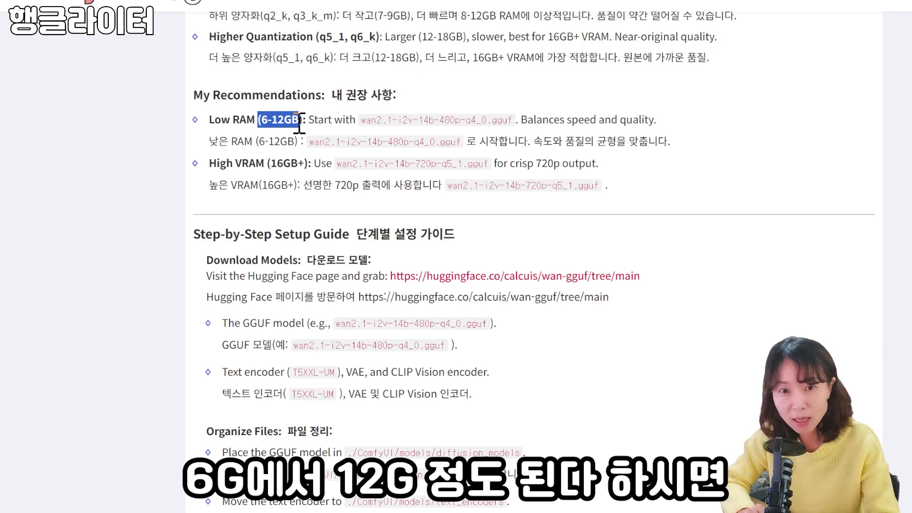
left_click_drag(301, 120, 299, 121)
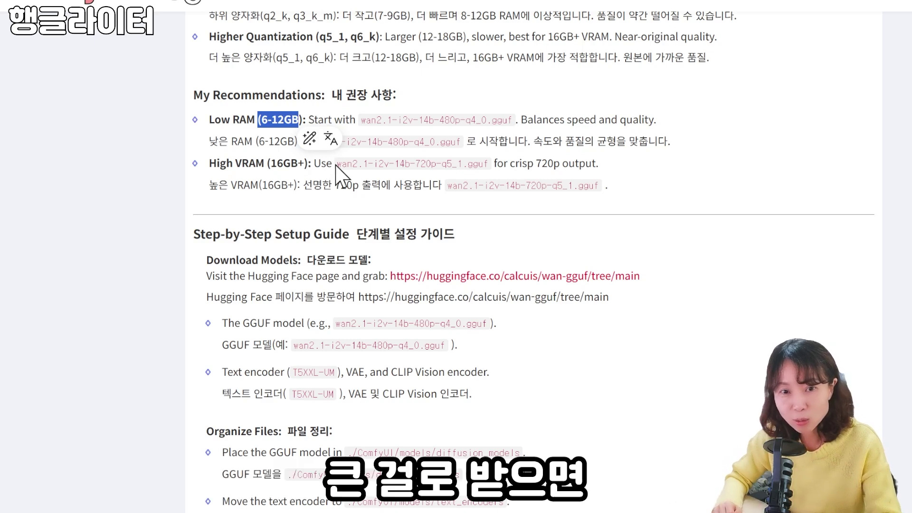
left_click_drag(336, 164, 491, 164)
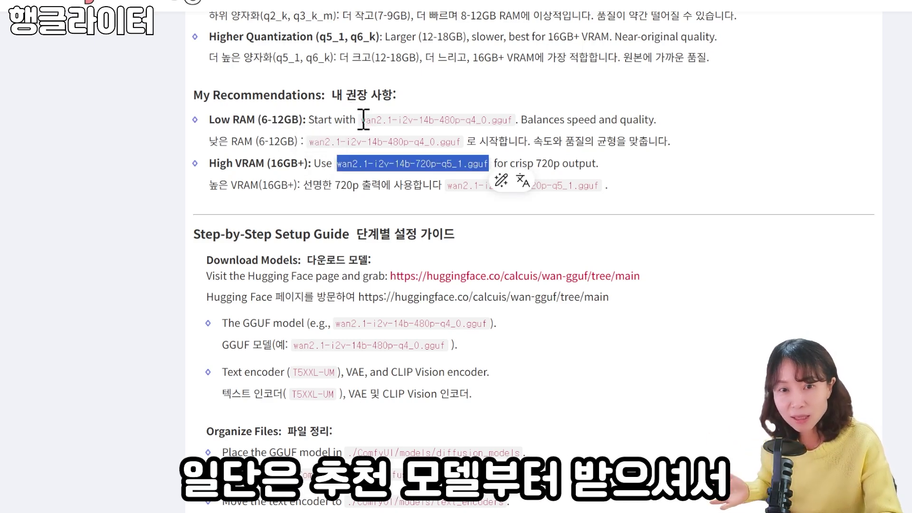
left_click_drag(363, 120, 487, 119)
left_click(704, 182)
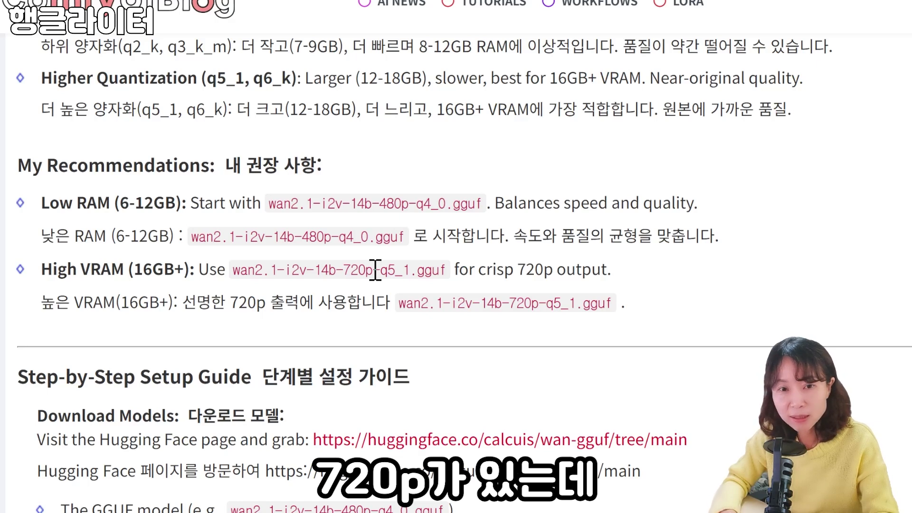
left_click_drag(373, 206, 404, 207)
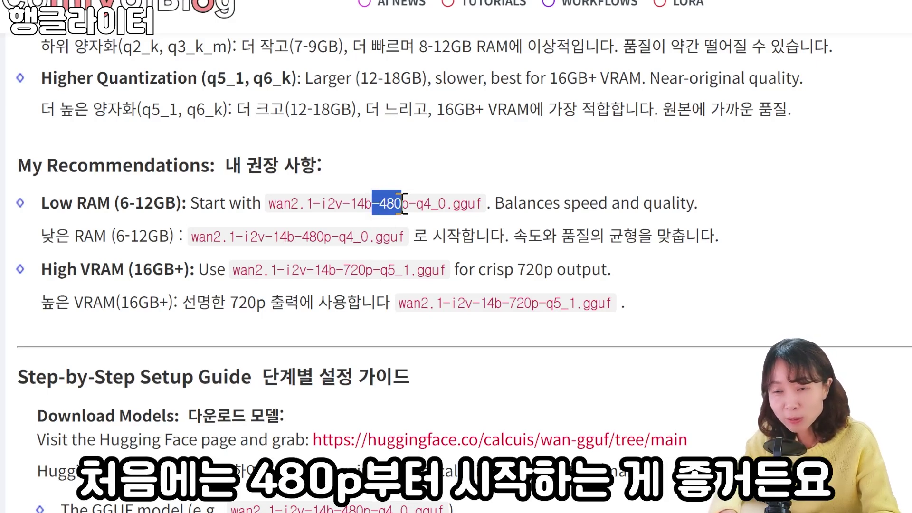
left_click(316, 205)
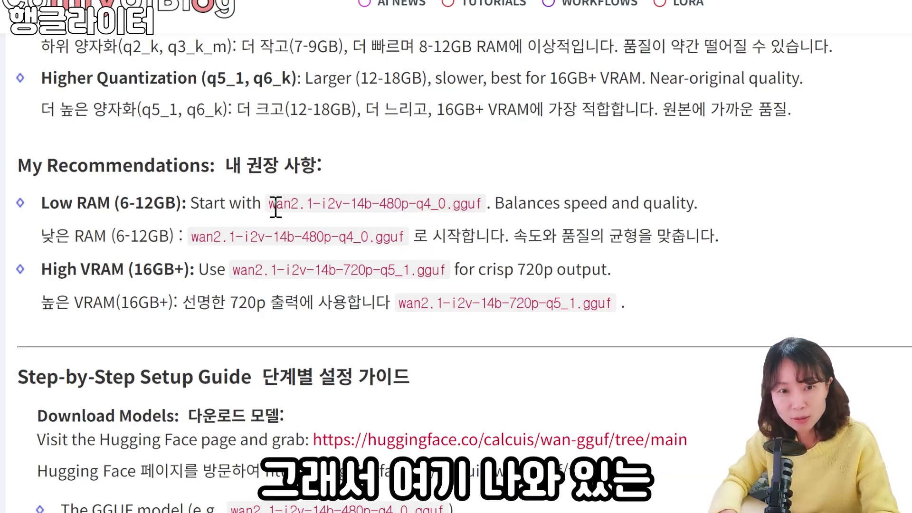
left_click_drag(267, 206, 486, 209)
left_click(485, 211)
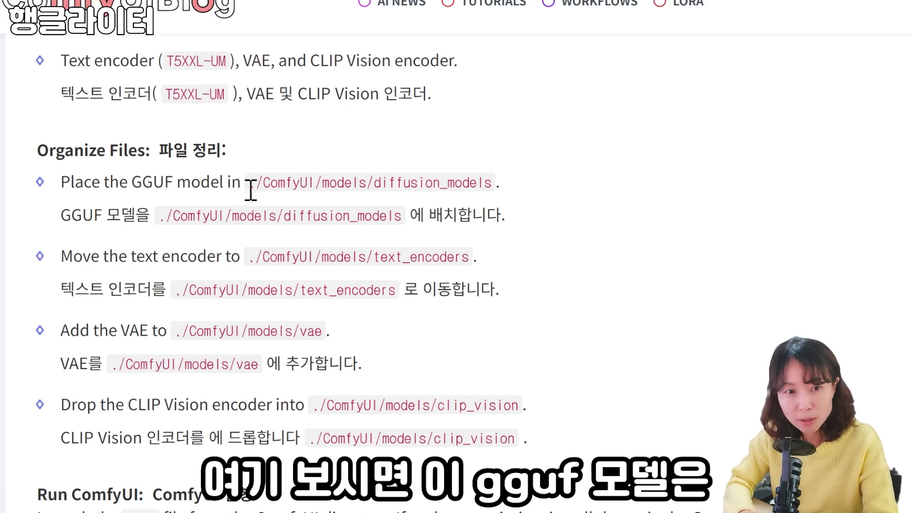
Check the GGUF model's destination under Organize Files and open the models/diffusion_models folder within the ComfyUI folder.
left_click_drag(132, 186, 228, 183)
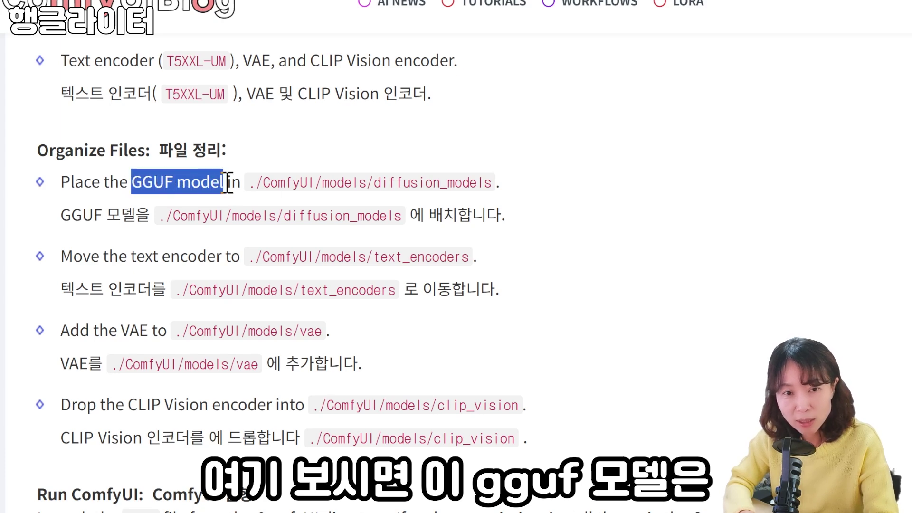
left_click(302, 186)
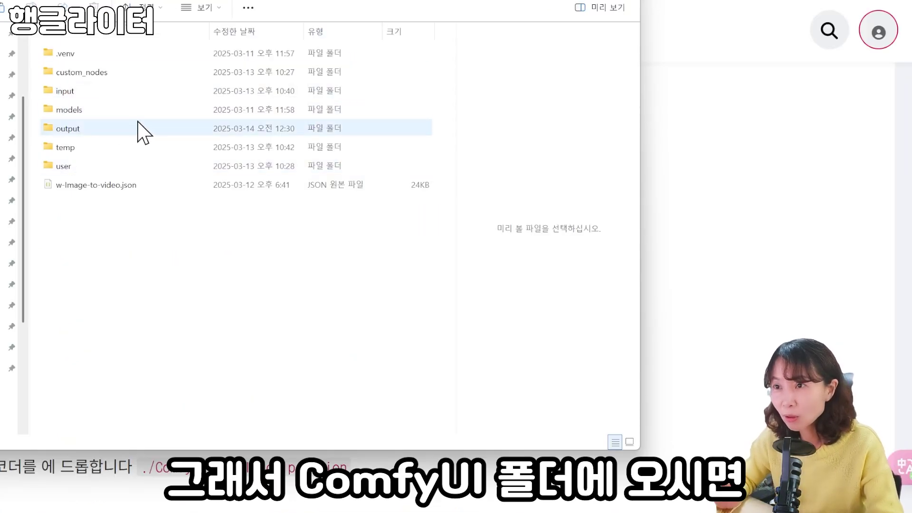
double_click(67, 113)
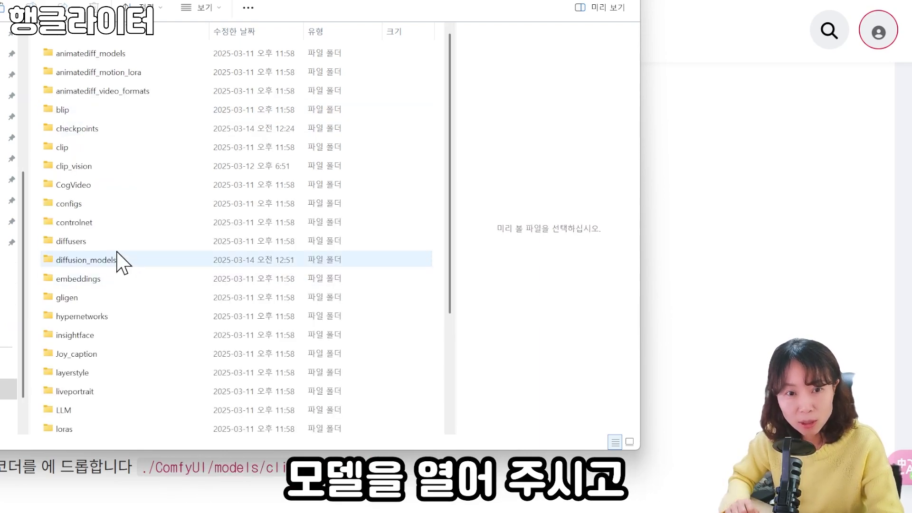
scroll(118, 268, "down", 1)
scroll(102, 372, "down", 2)
scroll(97, 362, "up", 2)
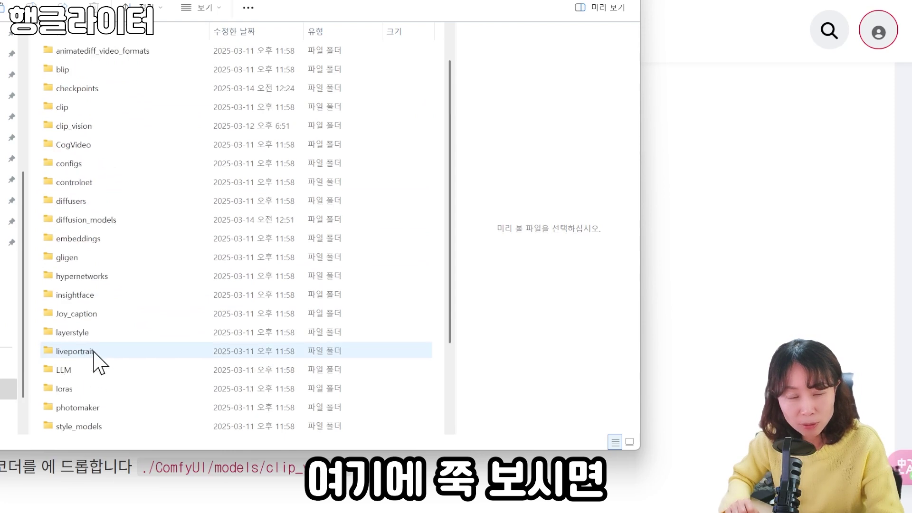
scroll(97, 362, "up", 1)
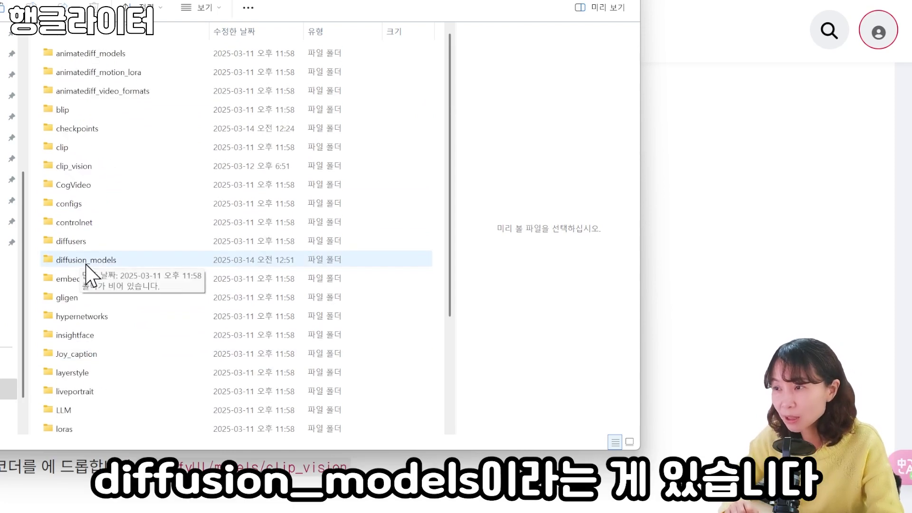
double_click(86, 262)
left_click_drag(675, 102, 208, 173)
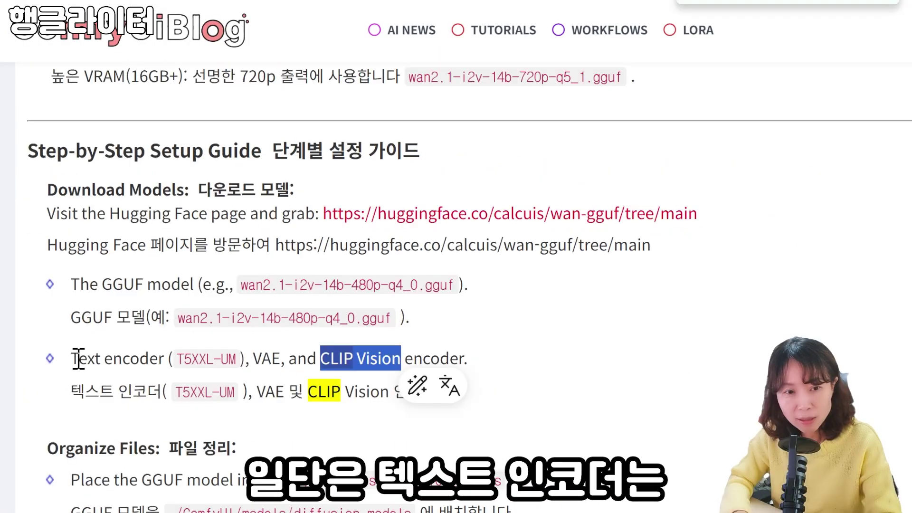
Highlight the T5XXL-UM text encoder in the guide and check its destination folder, ComfyUI/models/text_encoders.
left_click_drag(78, 359, 235, 359)
left_click(180, 360)
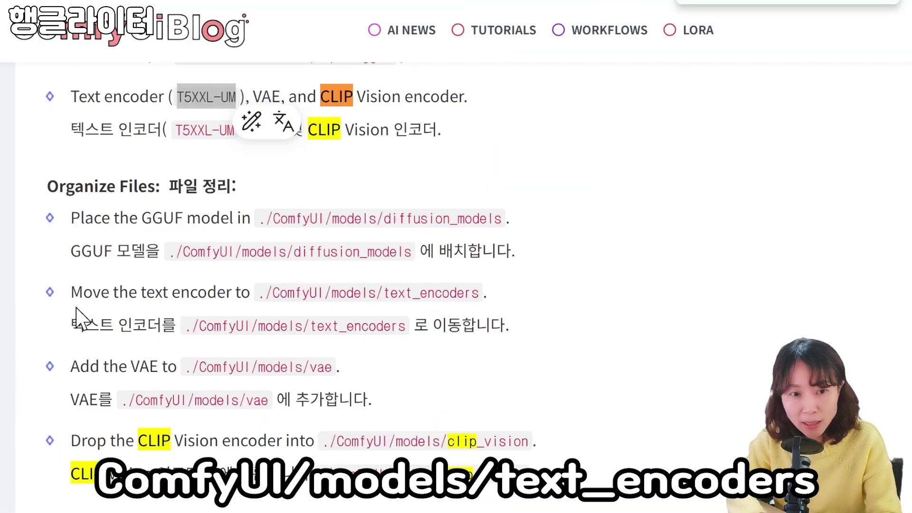
left_click_drag(72, 325, 176, 325)
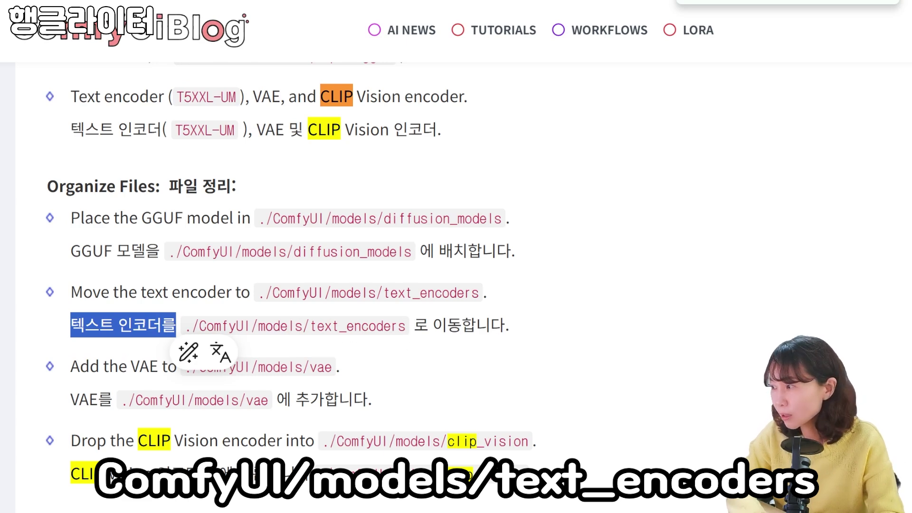
key("alt+Tab")
left_click(236, 459)
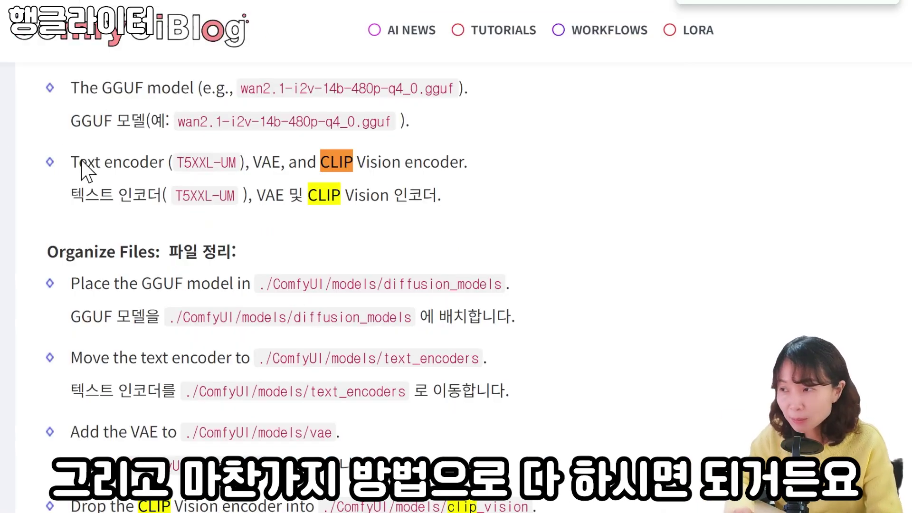
Clear the page search, highlight CLIP Vision in the download list, and locate the clip_vision files in the wan-gguf repository.
scroll(179, 195, "up", 1)
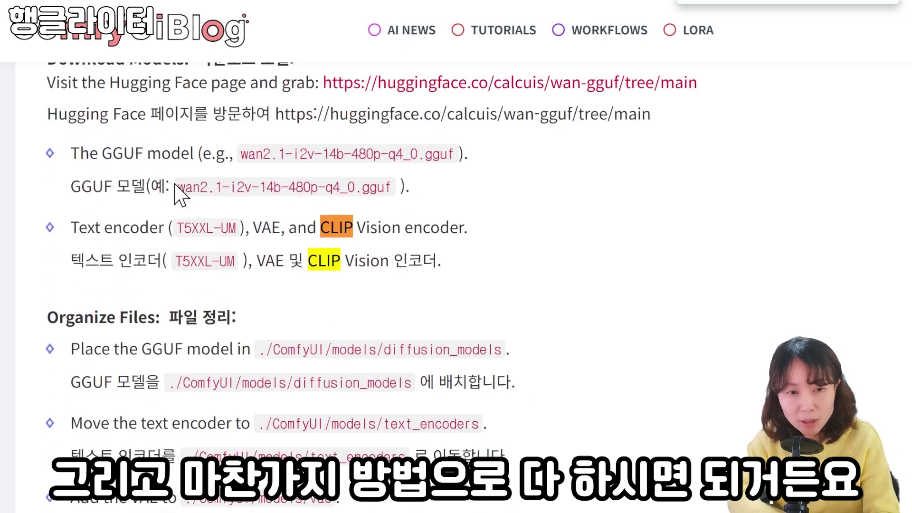
key("Escape")
left_click_drag(323, 224, 400, 227)
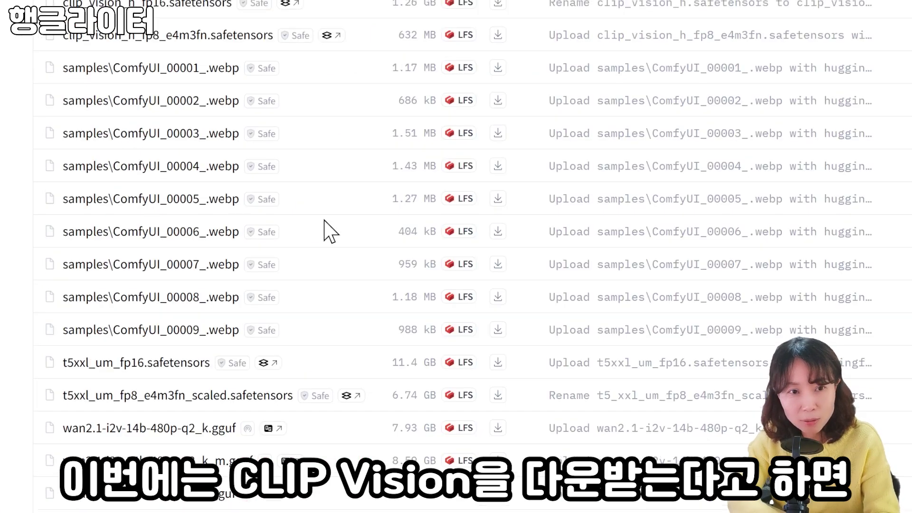
scroll(331, 231, "up", 6)
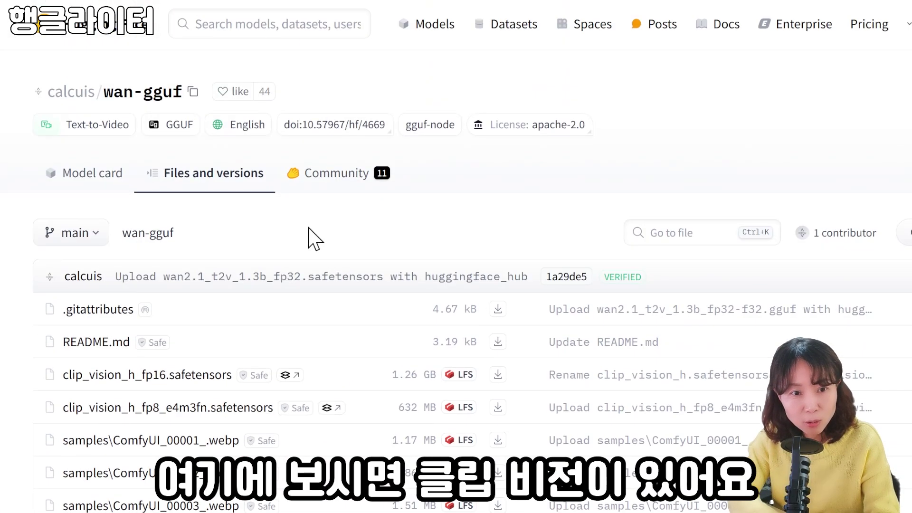
scroll(309, 238, "down", 1)
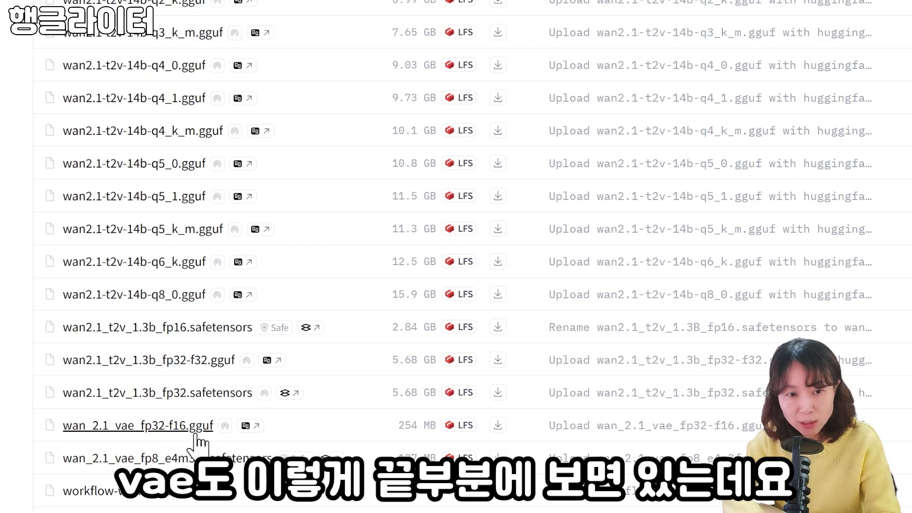
Download wan_2.1_vae_fp8_e4m3fn.safetensors from the wan-gguf repository.
scroll(84, 409, "down", 1)
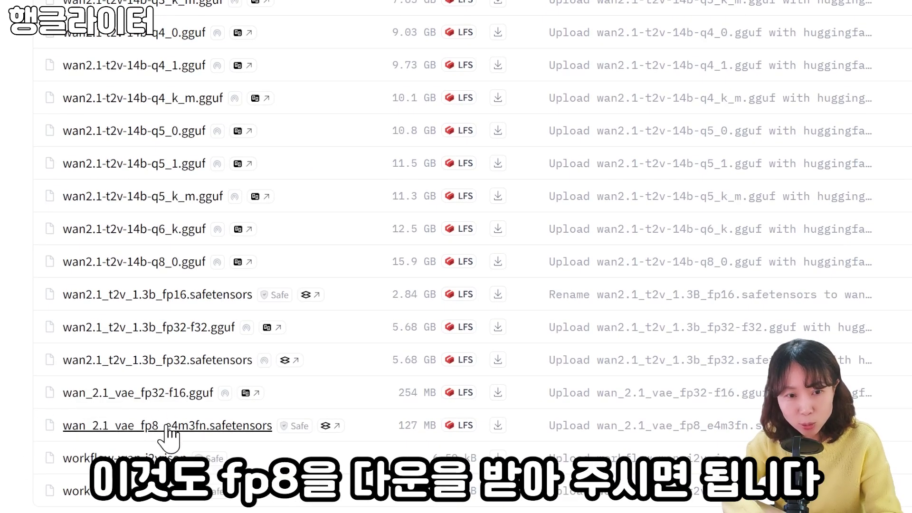
left_click(497, 425)
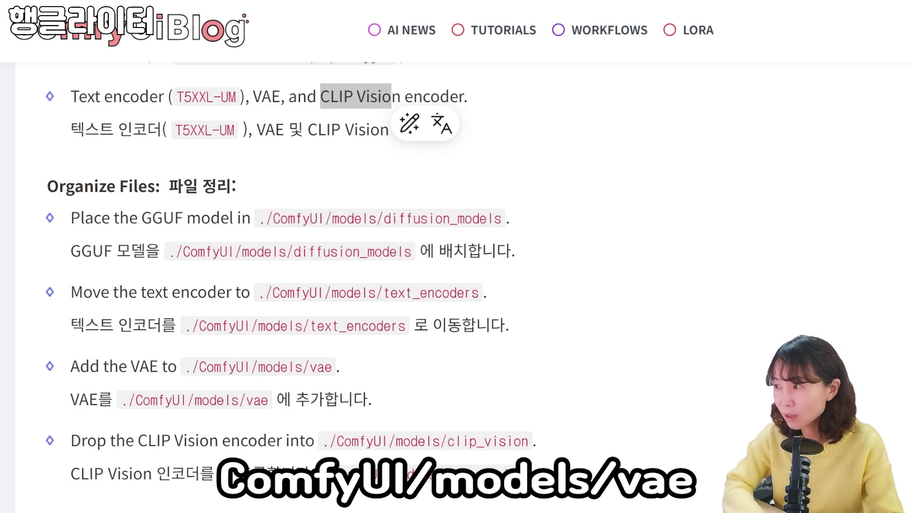
Go to the end of the ComfyUI Blog article and open its Download Workflows link.
scroll(583, 446, "up", 3)
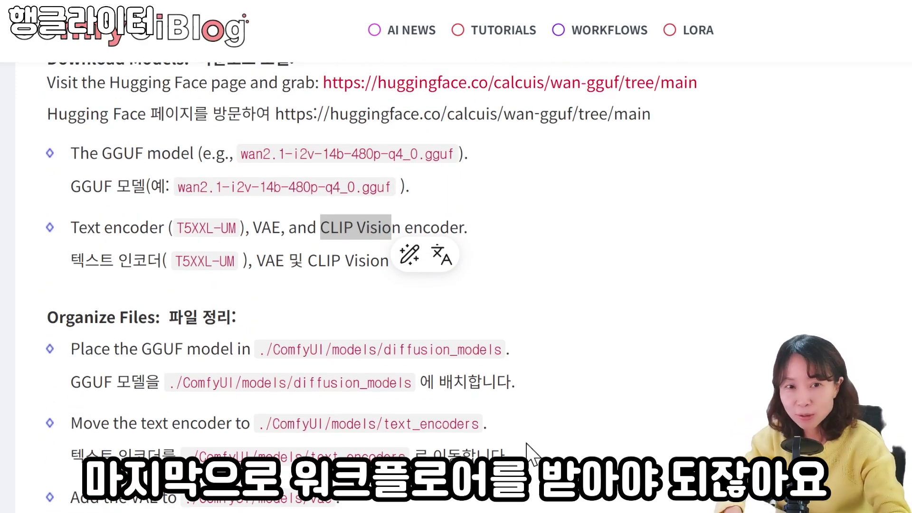
scroll(495, 397, "up", 7)
scroll(495, 389, "down", 20)
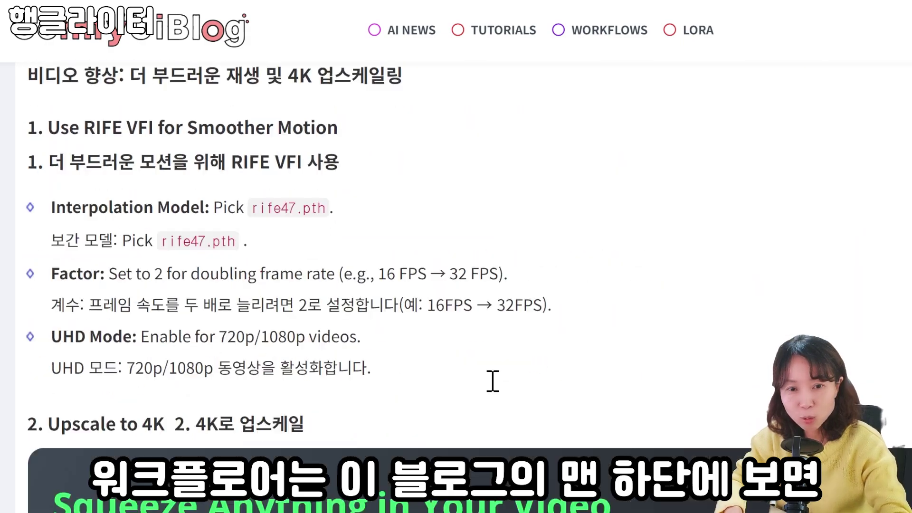
scroll(492, 380, "down", 20)
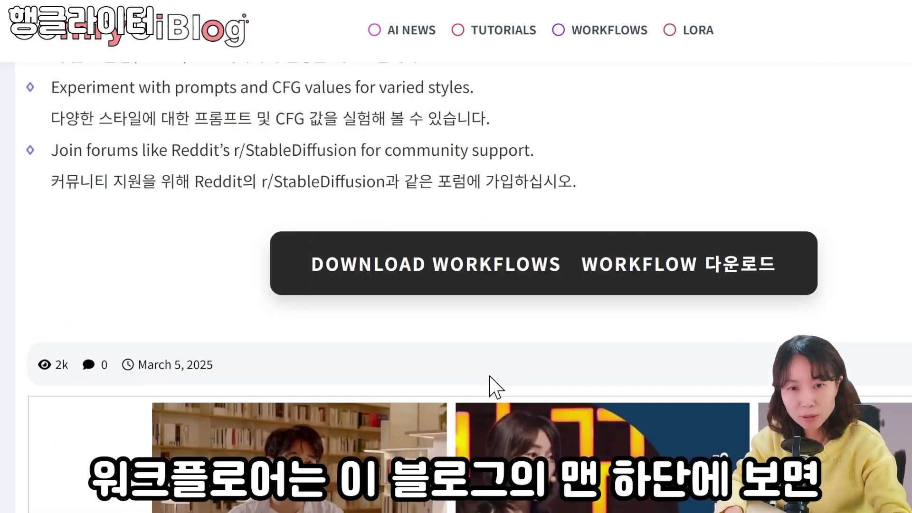
scroll(493, 387, "up", 4)
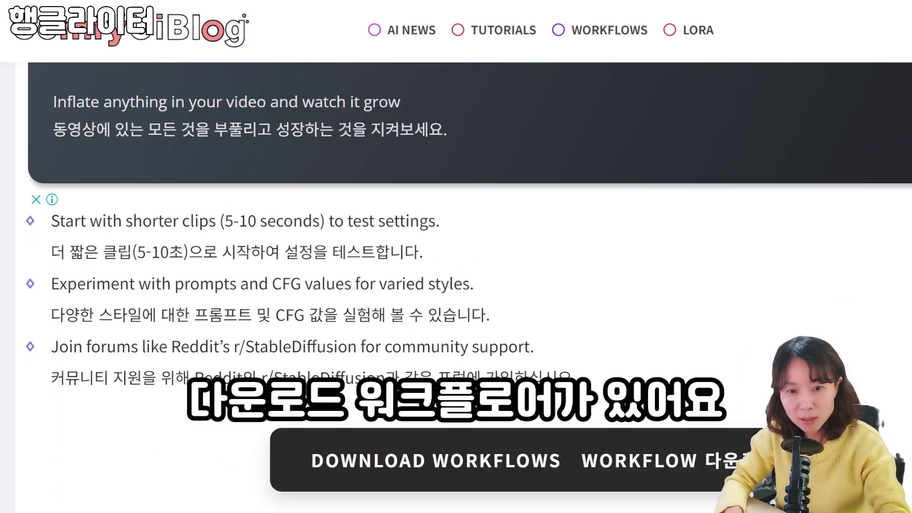
left_click(612, 479)
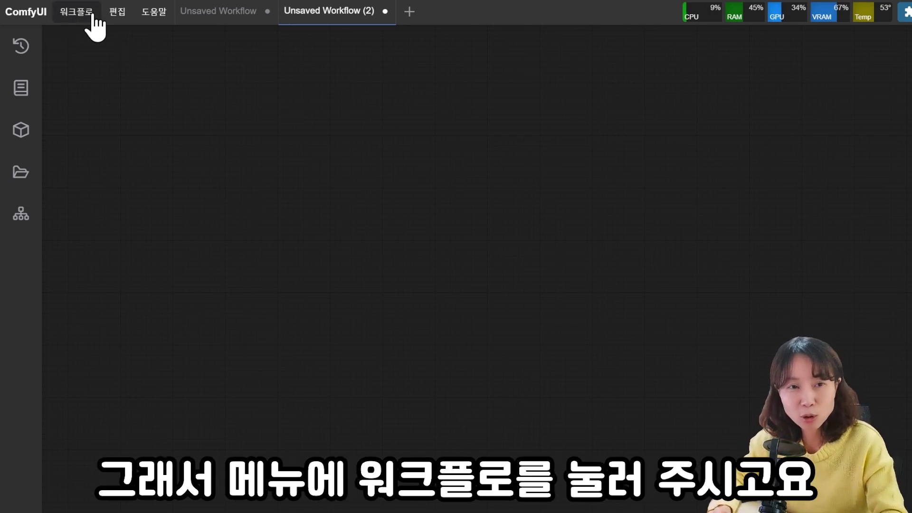
Switch to ComfyUI, open the workflow file w-Image-to-video.json, and dismiss the Missing Node Types dialog.
left_click(83, 12)
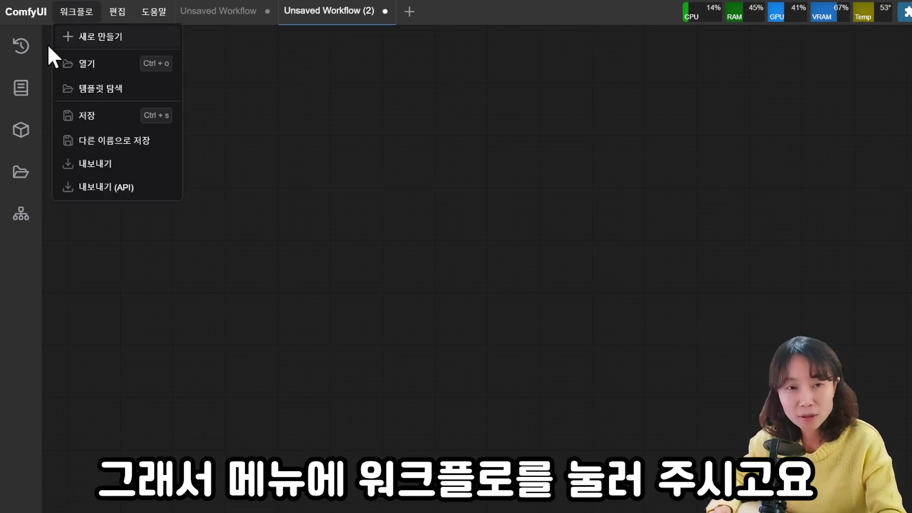
left_click(106, 64)
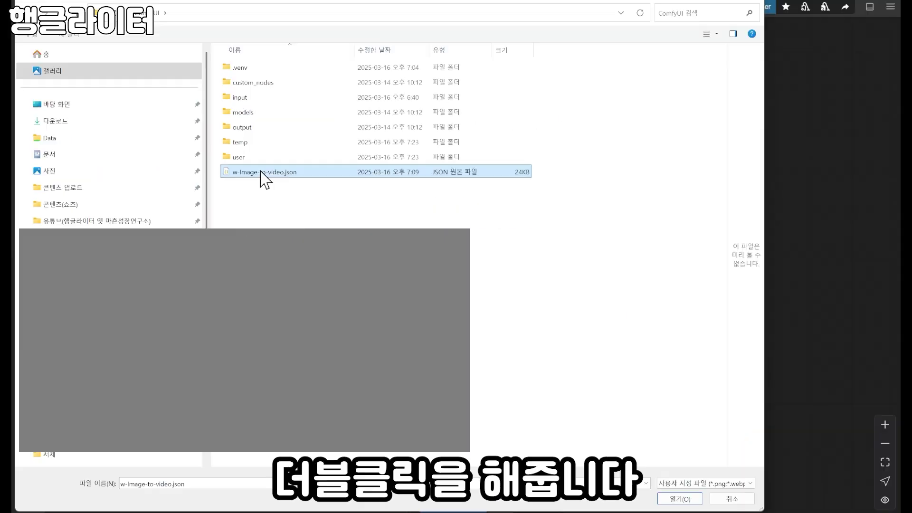
double_click(333, 220)
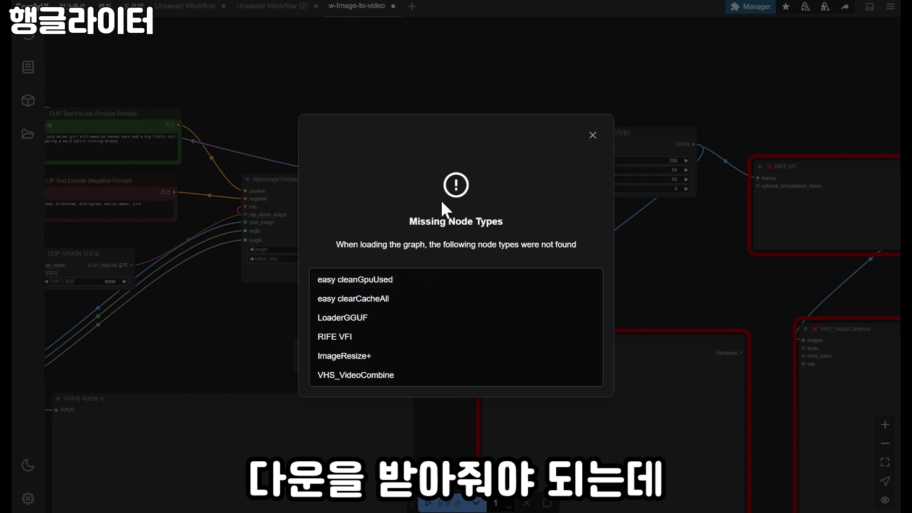
left_click(592, 134)
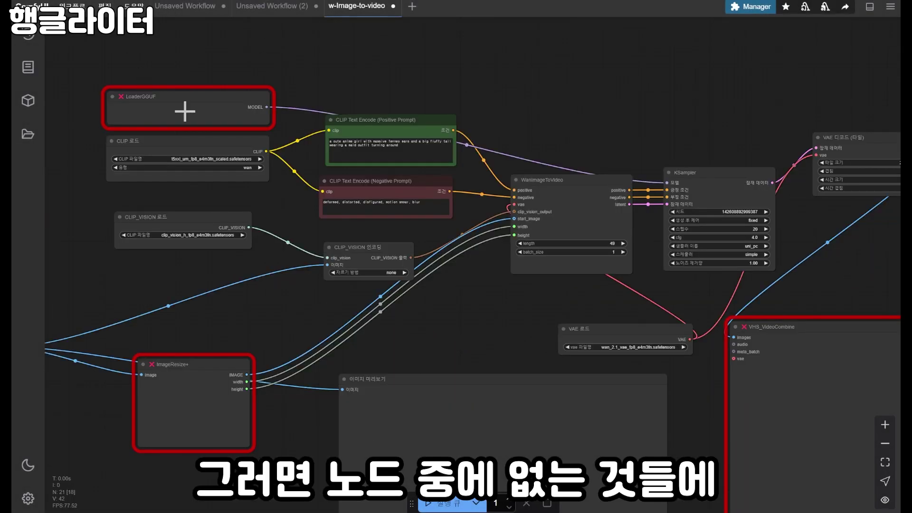
Review the red-outlined nodes in the workflow and install all missing custom nodes through ComfyUI Manager.
left_click_drag(565, 111, 356, 80)
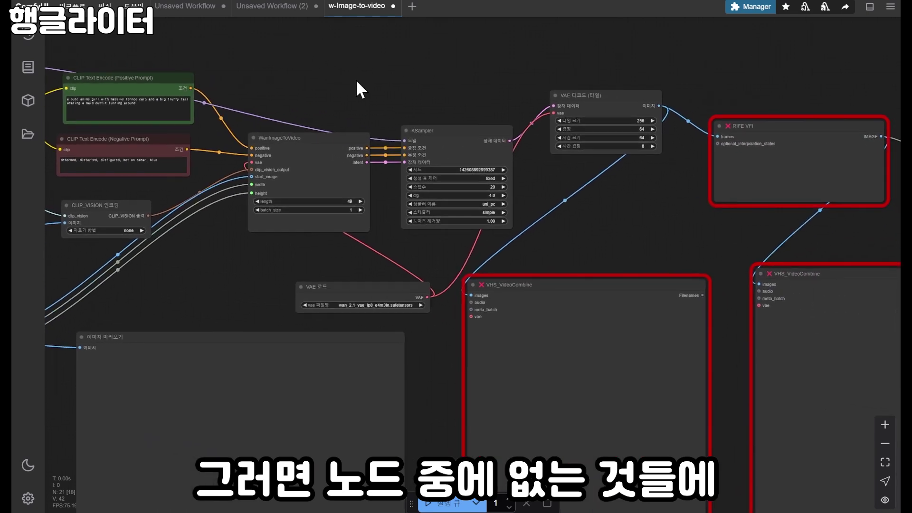
left_click_drag(669, 225, 463, 136)
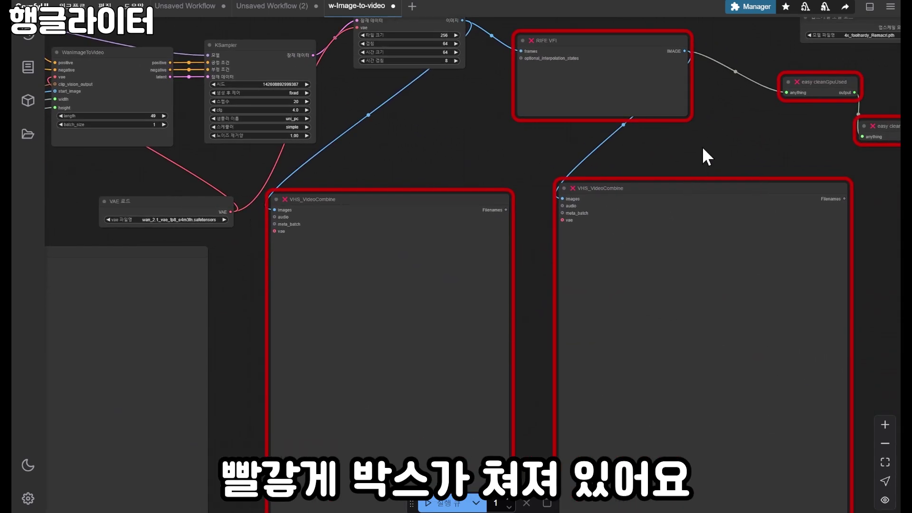
left_click_drag(702, 147, 828, 179)
left_click_drag(621, 156, 773, 198)
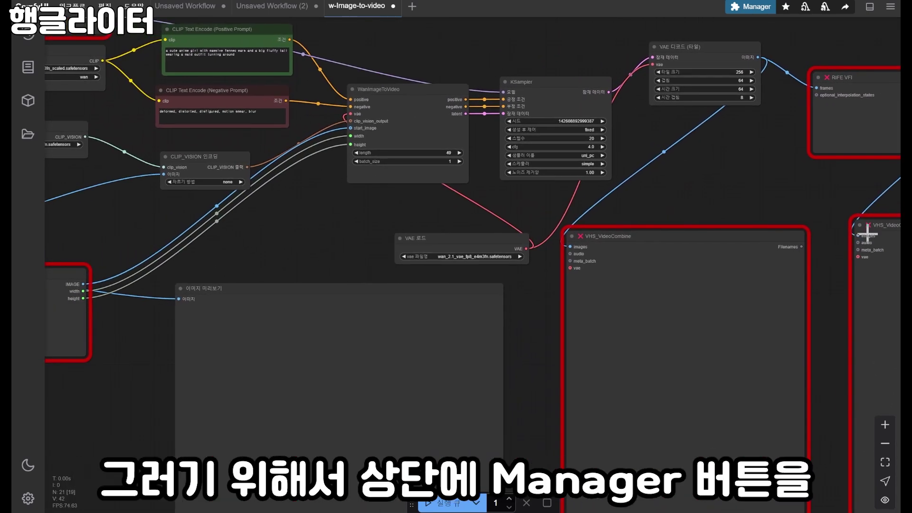
left_click(742, 7)
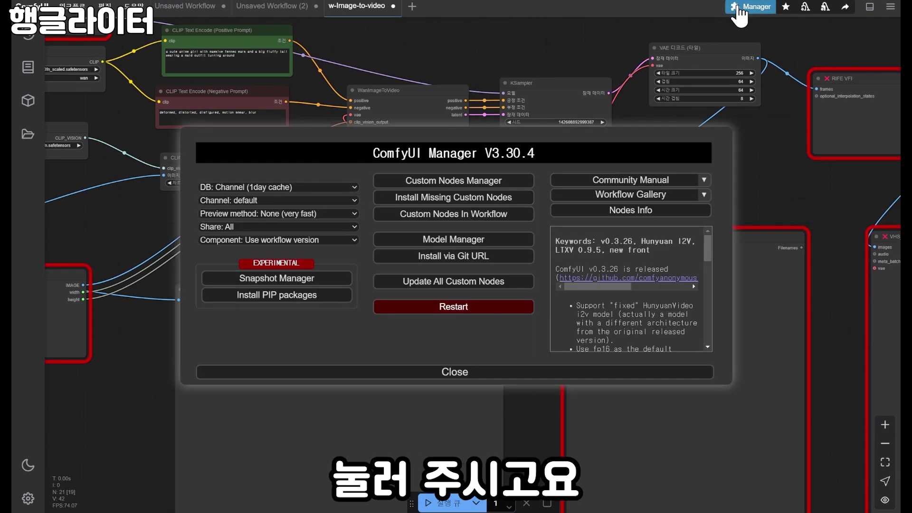
left_click(444, 200)
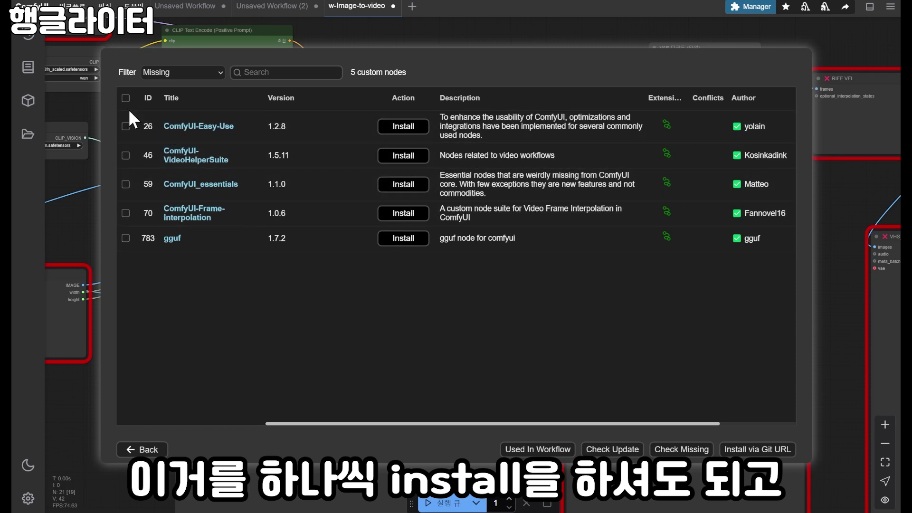
left_click(125, 98)
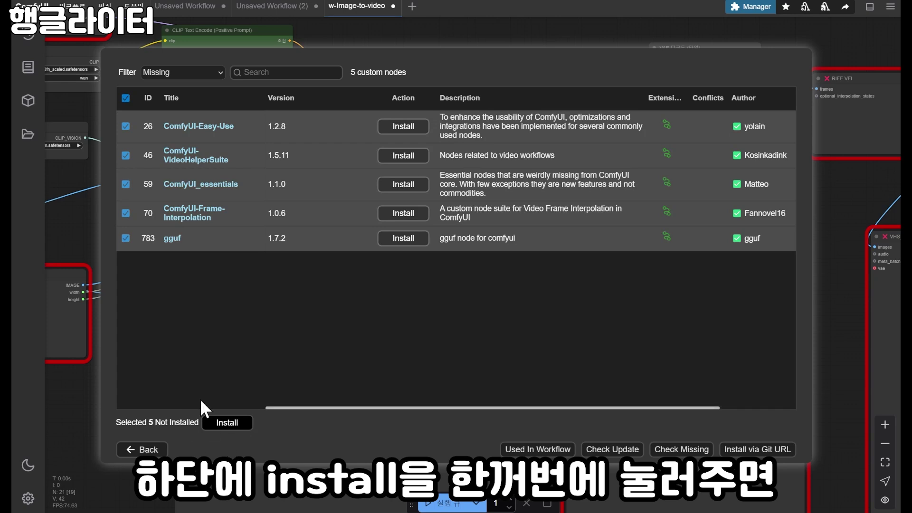
left_click(220, 424)
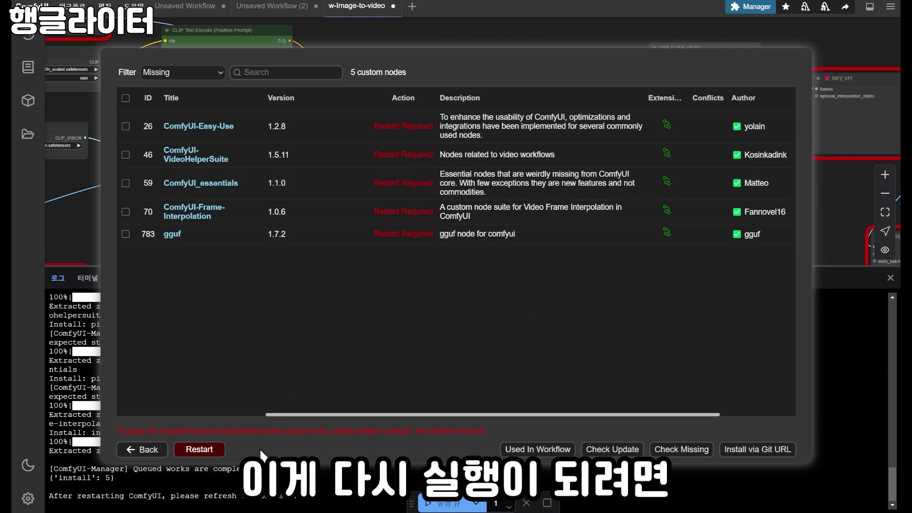
Restart ComfyUI to apply the installed nodes and close its blank window.
left_click(203, 453)
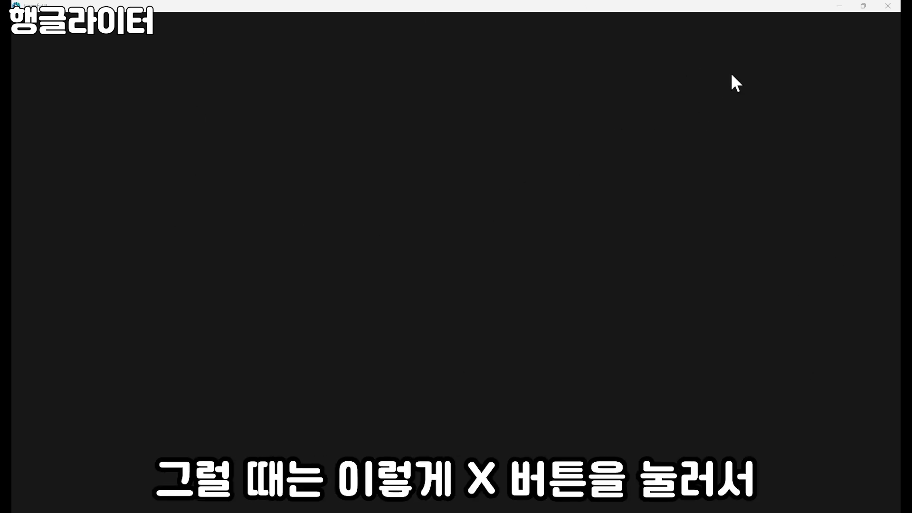
left_click(887, 7)
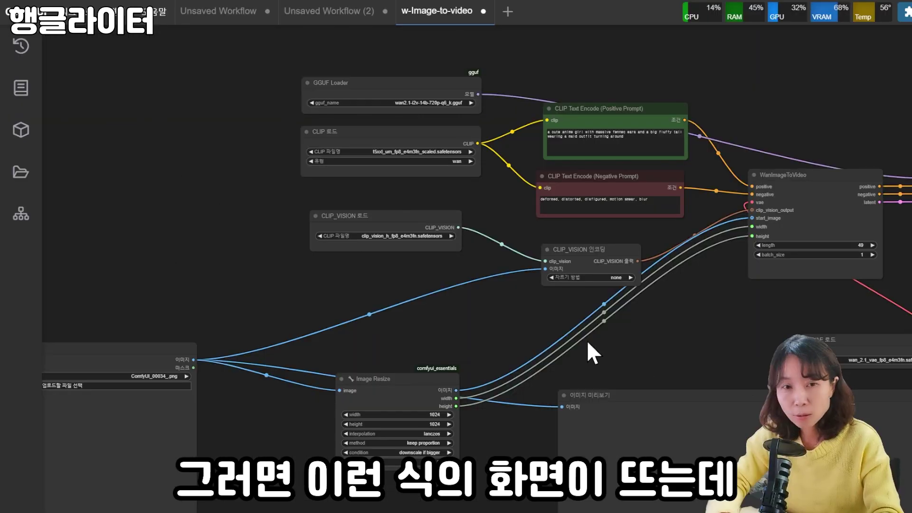
Refresh the node definitions and set the GGUF Loader's gguf_name to wan2.1-i2v-14b-480p-q4_0.gguf.
left_click_drag(288, 494, 451, 466)
left_click_drag(584, 372, 451, 475)
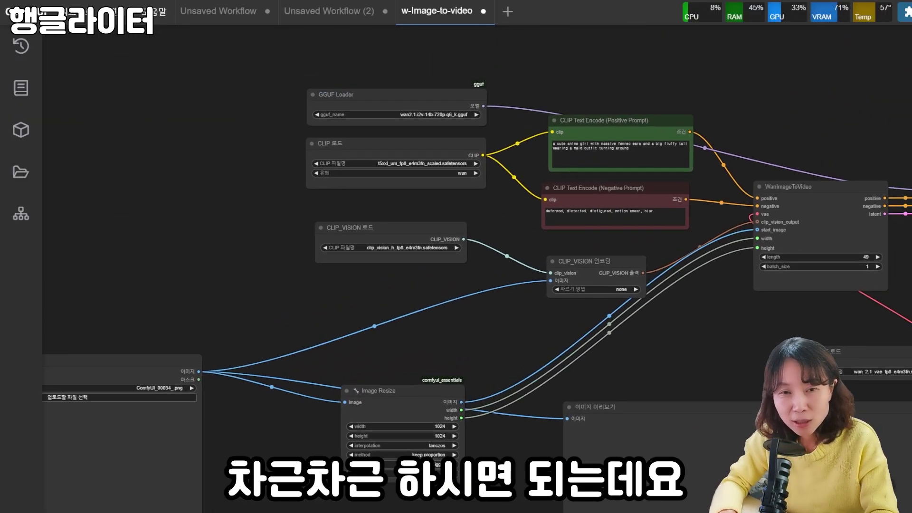
left_click_drag(224, 204, 144, 291)
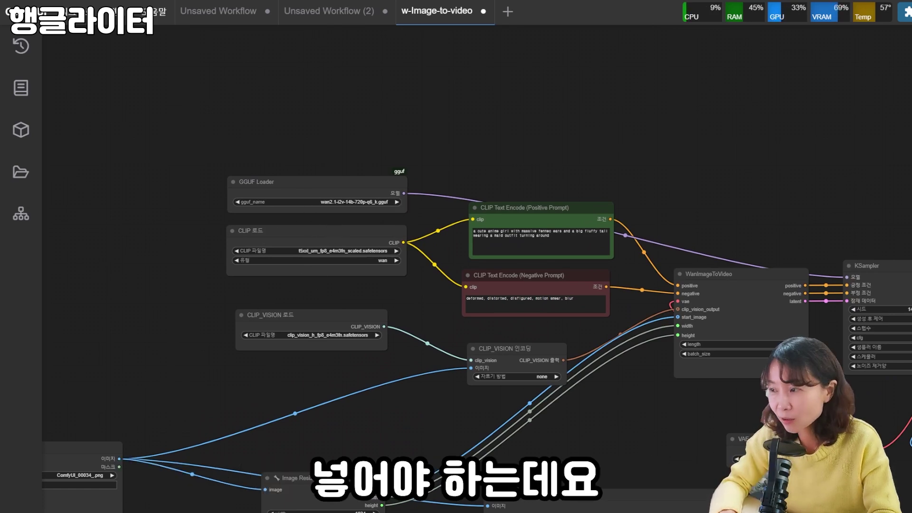
scroll(261, 199, "up", 10)
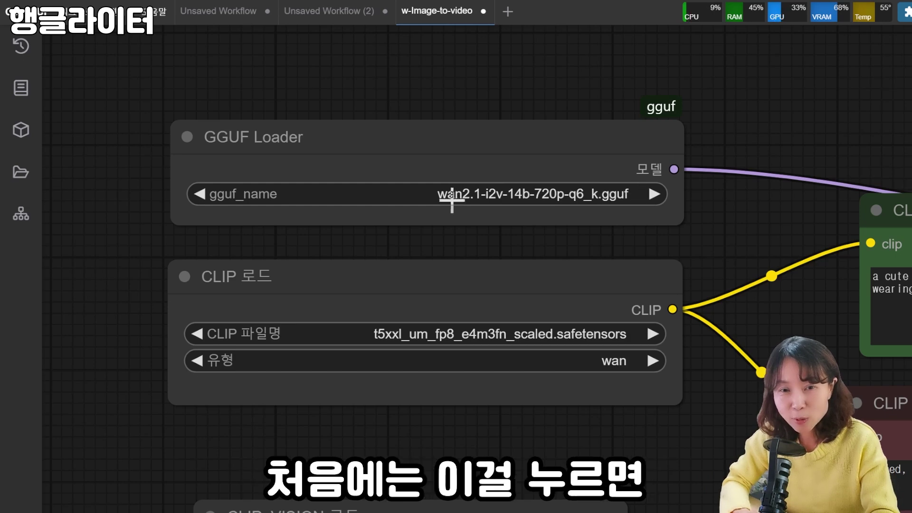
left_click(638, 194)
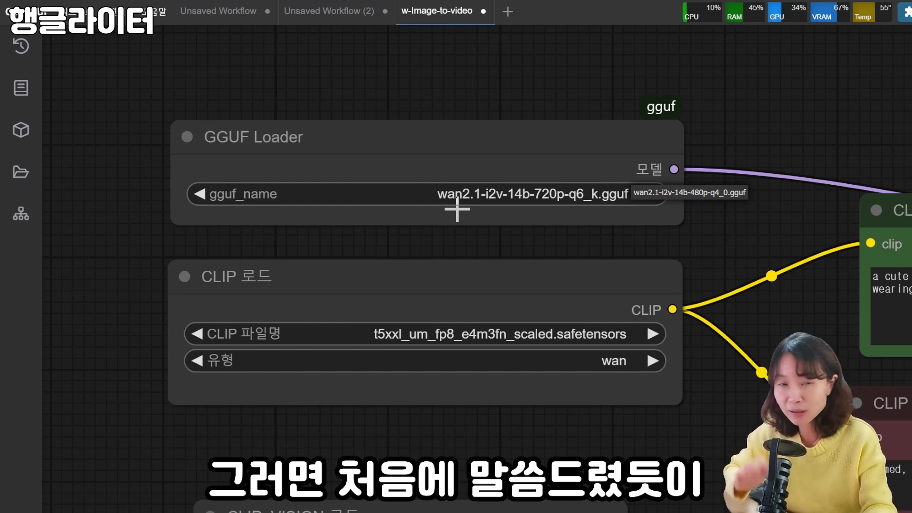
left_click(118, 11)
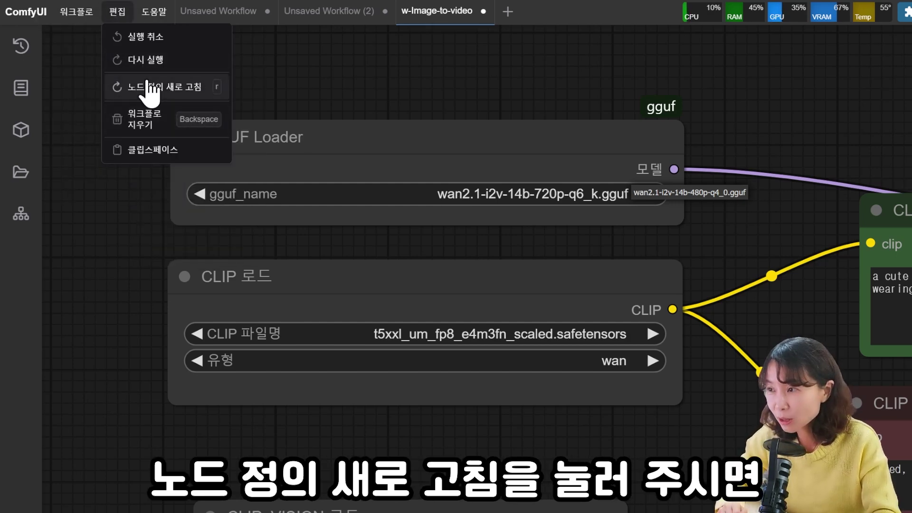
left_click(338, 84)
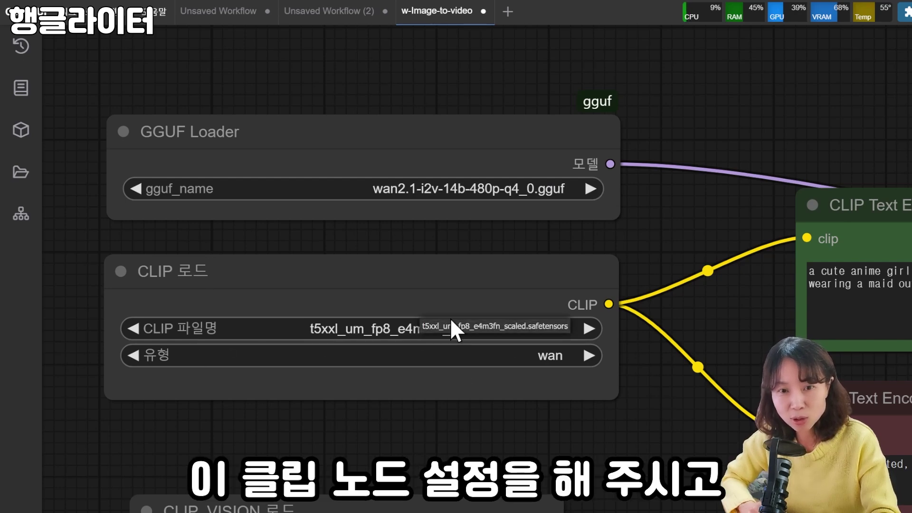
Look over the CLIP and CLIP_VISION loader nodes, and open and dismiss the Load Image node's upload file chooser.
left_click_drag(362, 476, 373, 229)
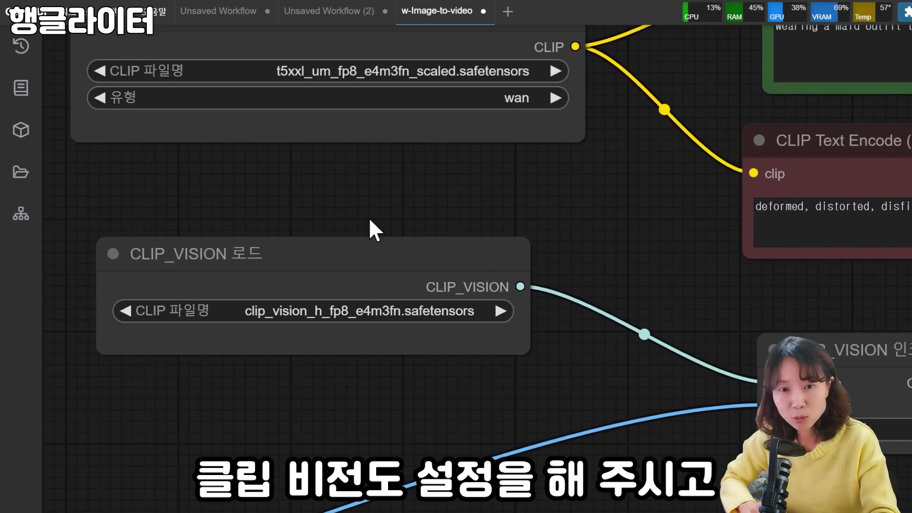
left_click_drag(725, 463, 42, 456)
left_click_drag(781, 489, 293, 501)
left_click_drag(583, 482, 593, 234)
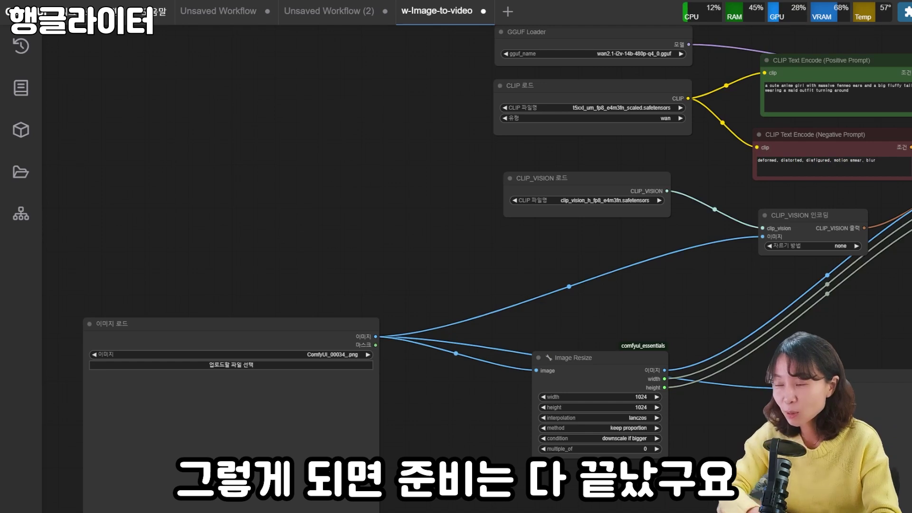
left_click_drag(251, 284, 305, 193)
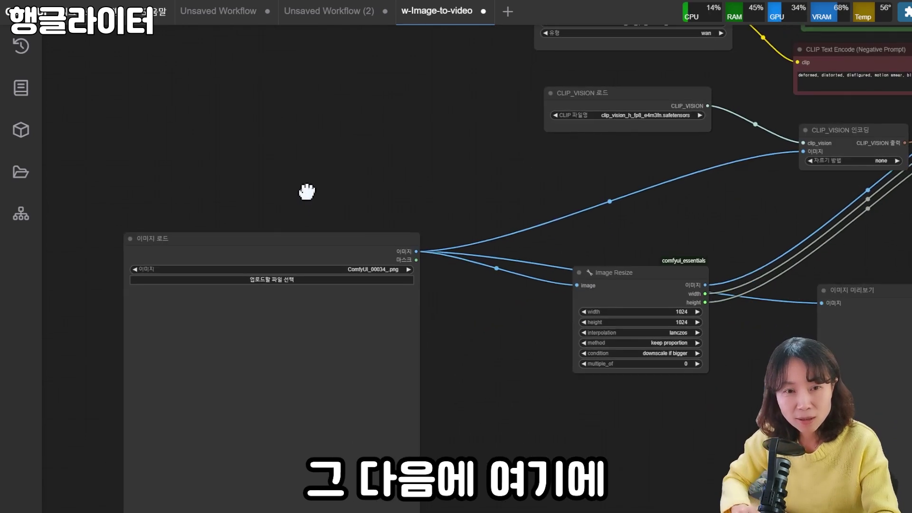
scroll(369, 352, "up", 5)
left_click_drag(451, 394, 677, 344)
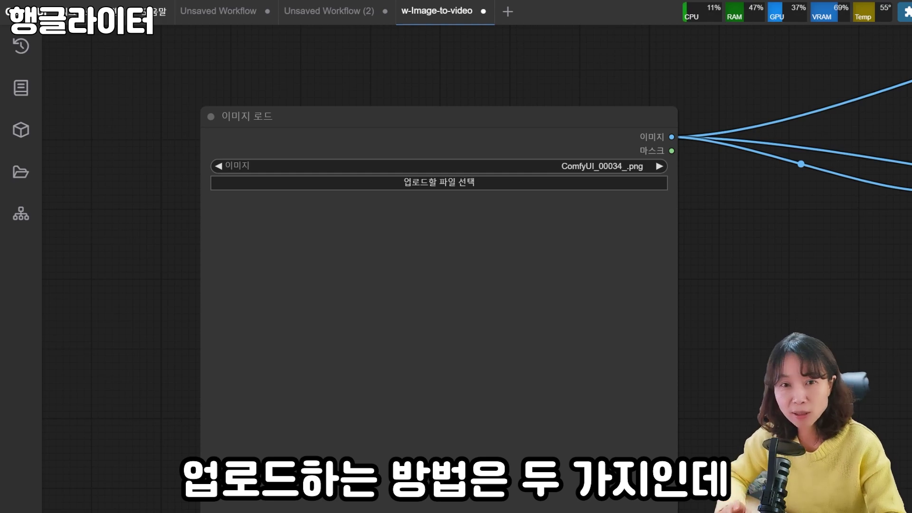
left_click(463, 182)
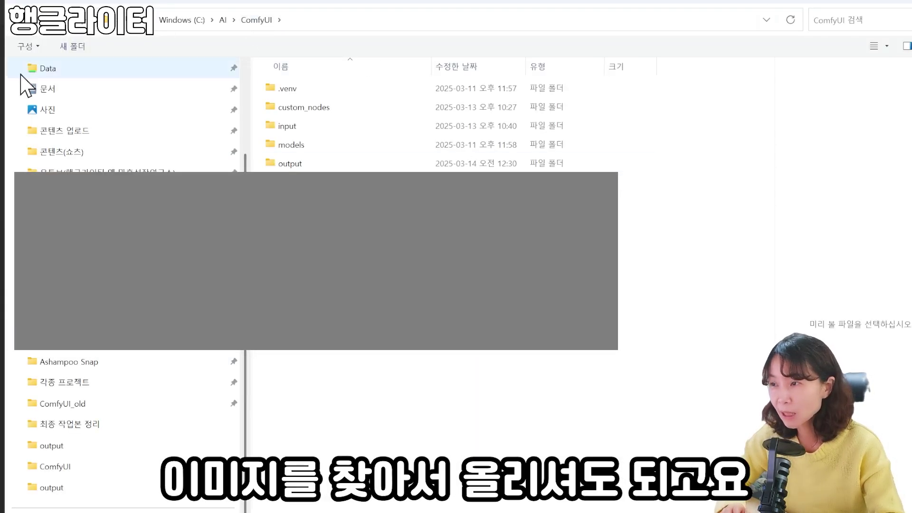
key("Escape")
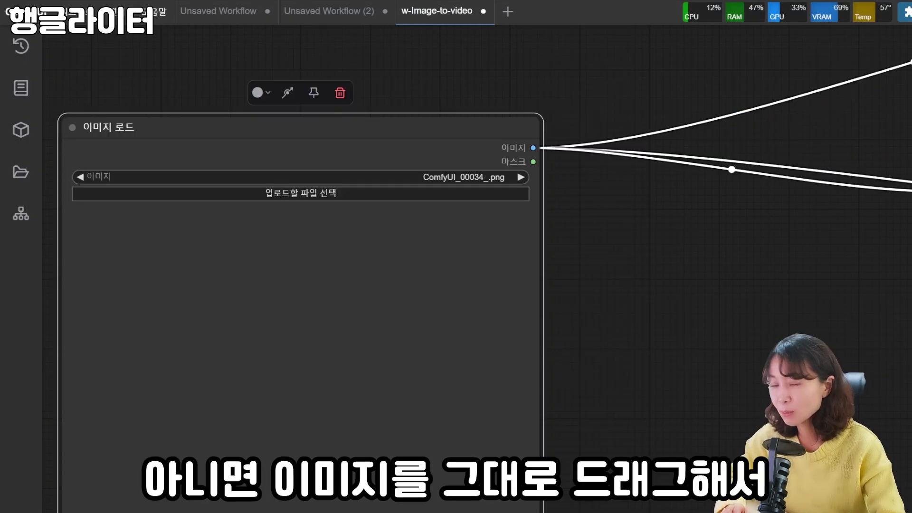
left_click_drag(433, 425, 271, 432)
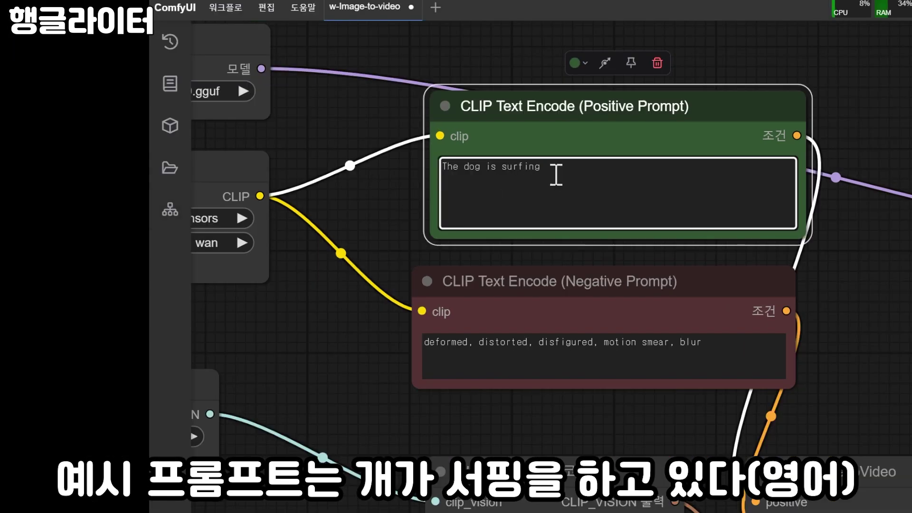
Highlight the text "The dog is surfing" in the positive prompt node.
left_click_drag(552, 170, 435, 161)
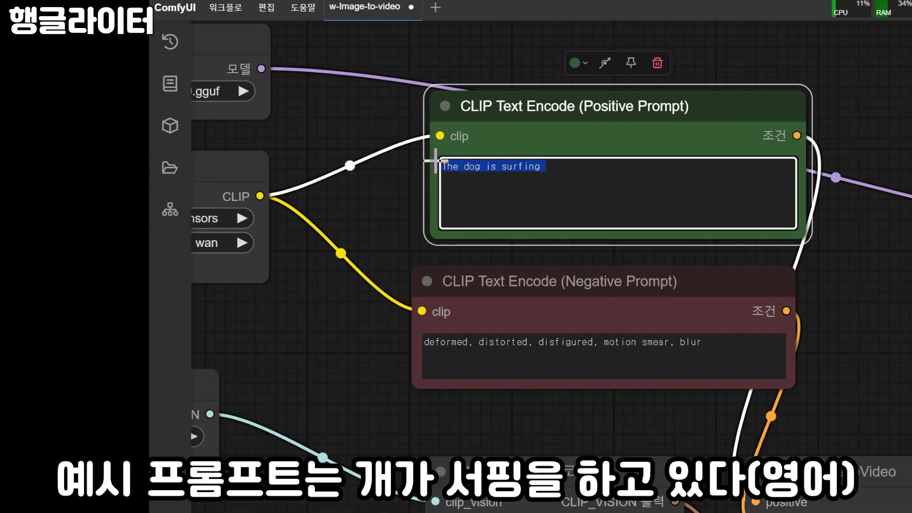
left_click(435, 161)
triple_click(588, 170)
left_click_drag(541, 167, 498, 162)
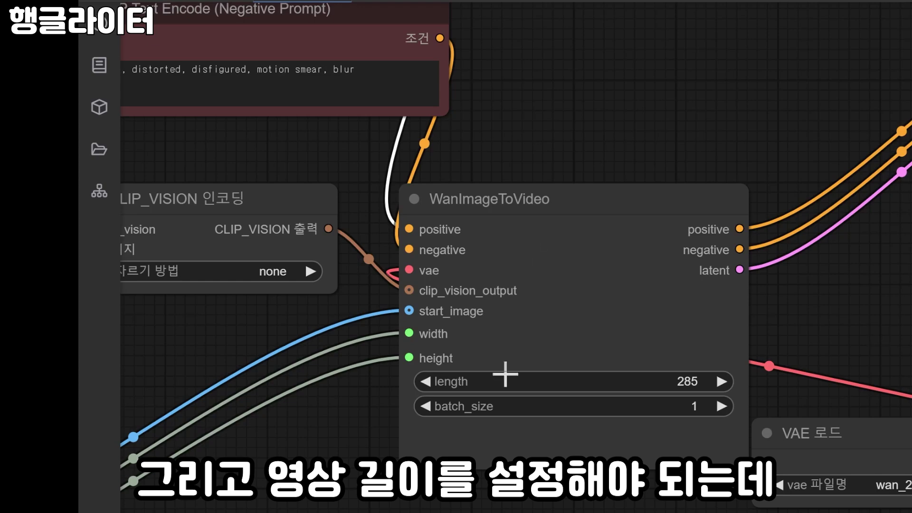
Set the length of the WanImageToVideo node to 10 frames.
left_click(684, 380)
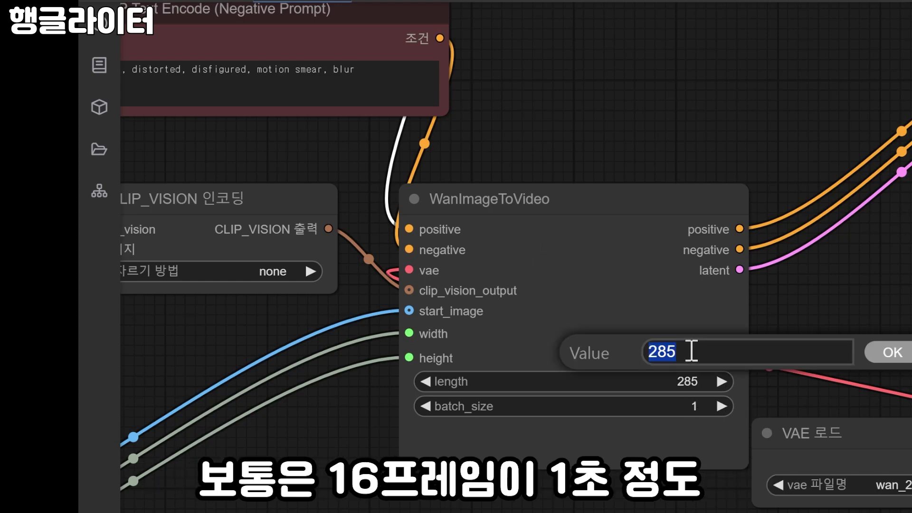
left_click(692, 350)
left_click_drag(685, 351, 578, 352)
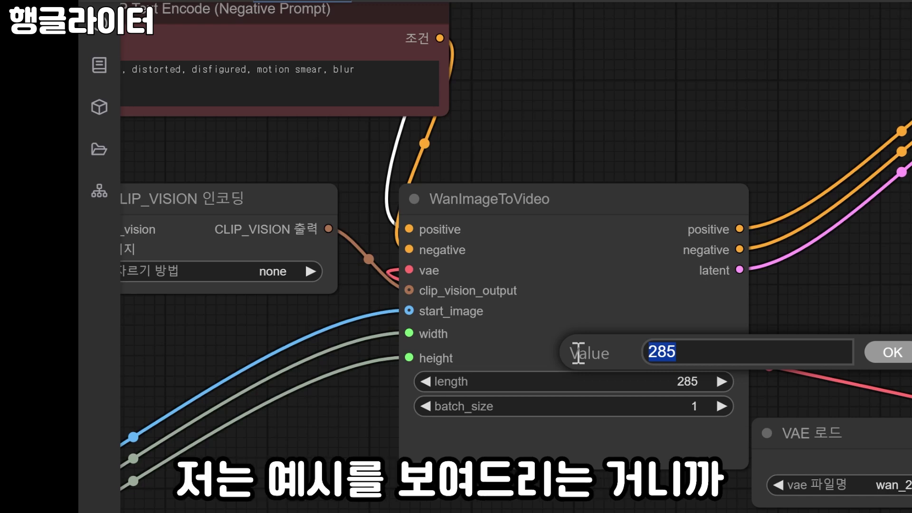
type("10")
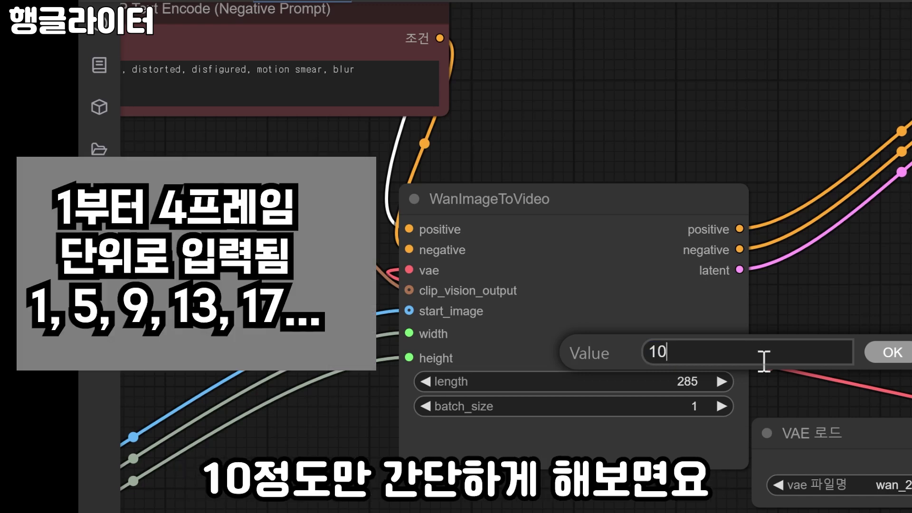
left_click(889, 351)
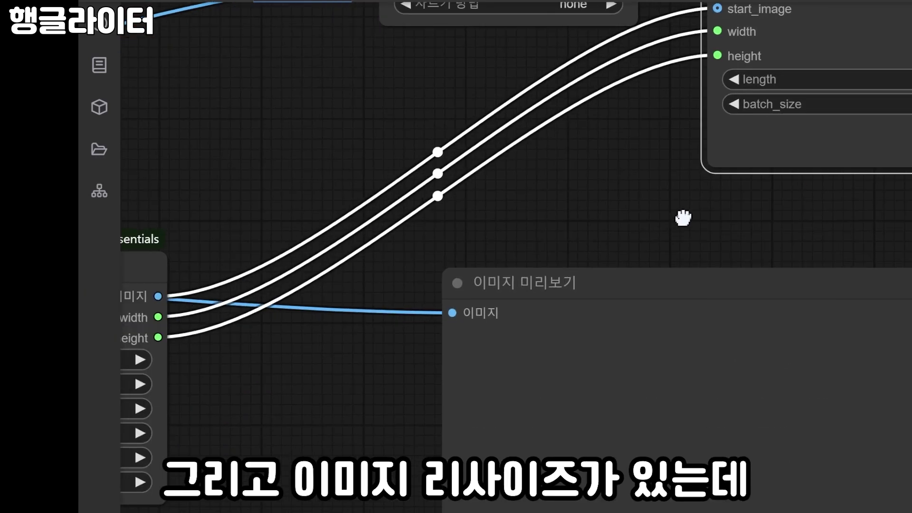
Highlight the 848×480 (480p) resolution in the ComfyUI Blog article, and set the Image Resize node's width to 848 and height to 480.
left_click_drag(686, 215, 833, 152)
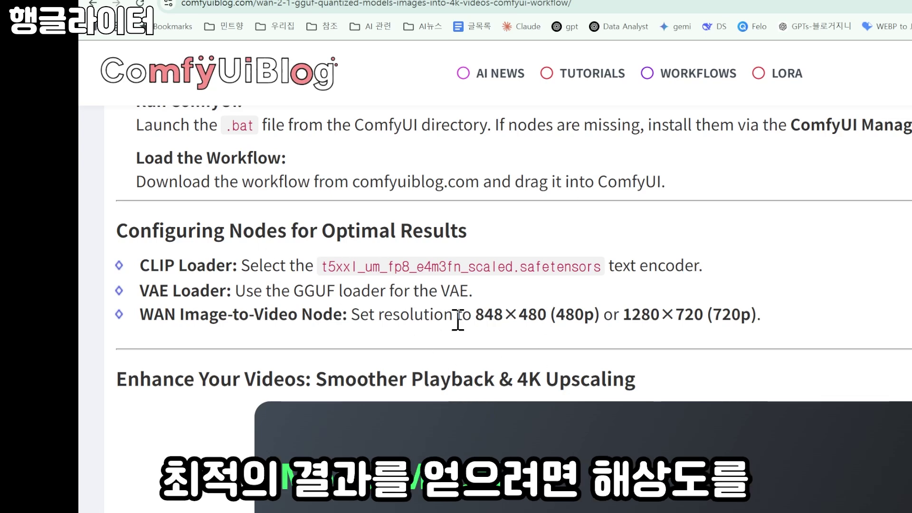
left_click_drag(468, 317, 604, 314)
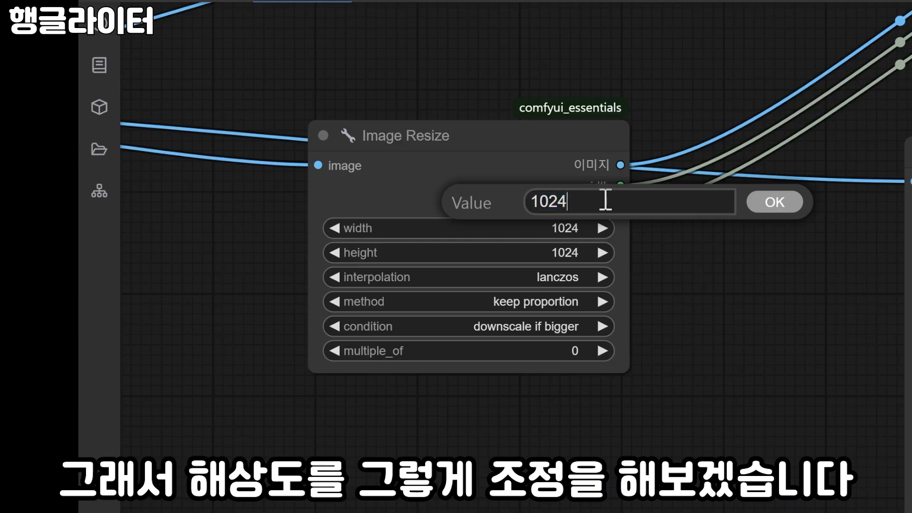
left_click_drag(605, 200, 519, 204)
type("848")
left_click(770, 203)
left_click(591, 261)
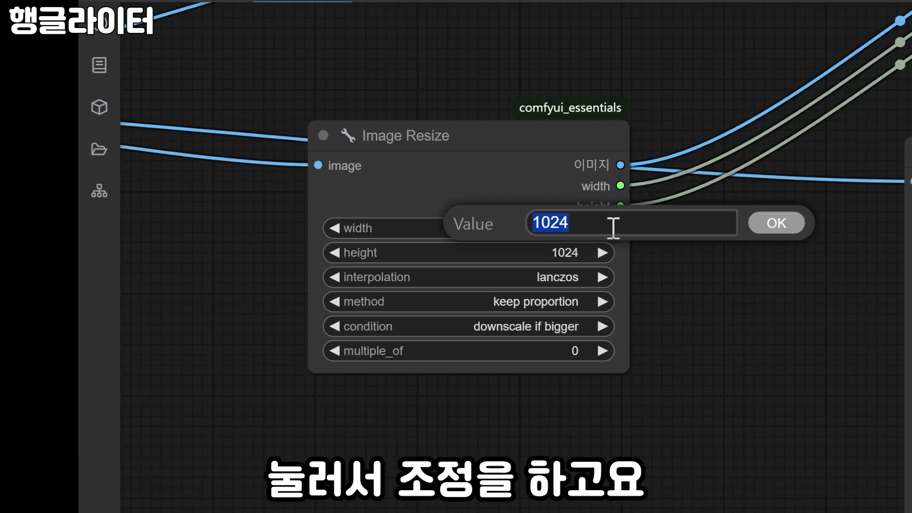
type("480")
left_click(786, 227)
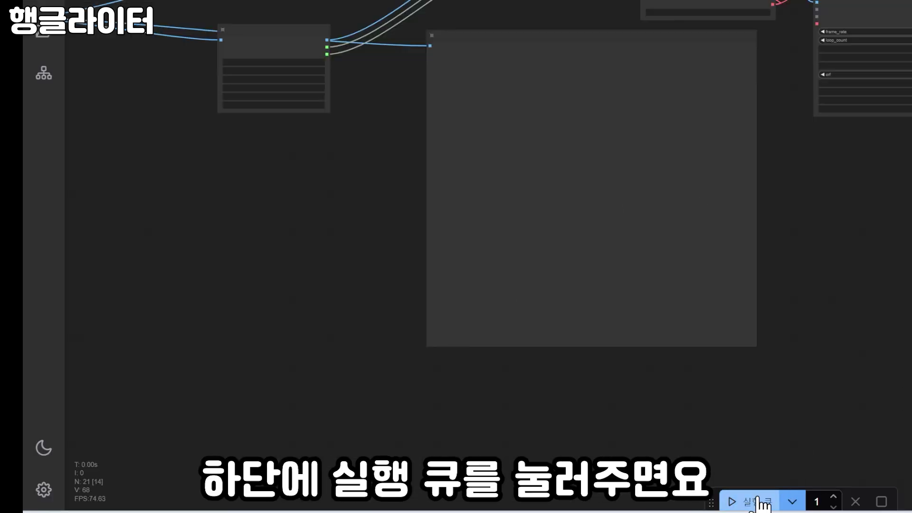
Run the image-to-video workflow and open the execution queue to follow its progress.
left_click(758, 502)
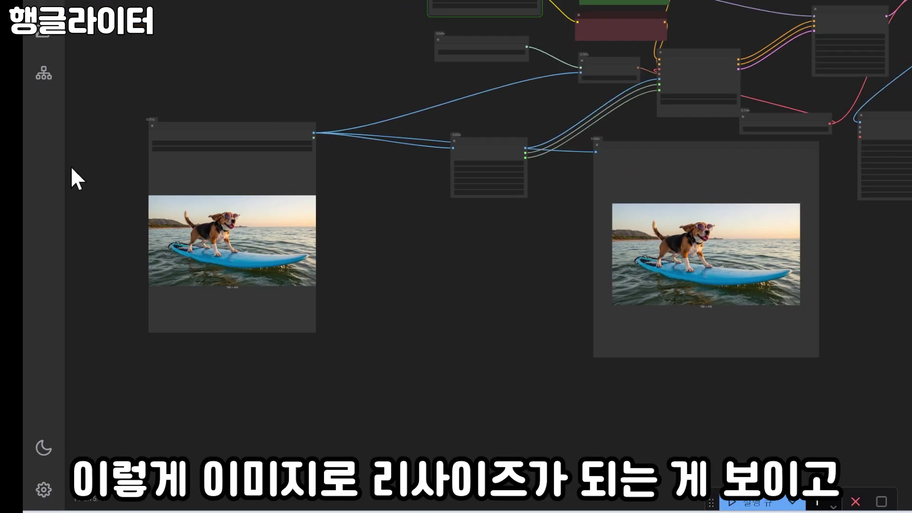
scroll(528, 309, "up", 4)
left_click_drag(525, 252, 418, 339)
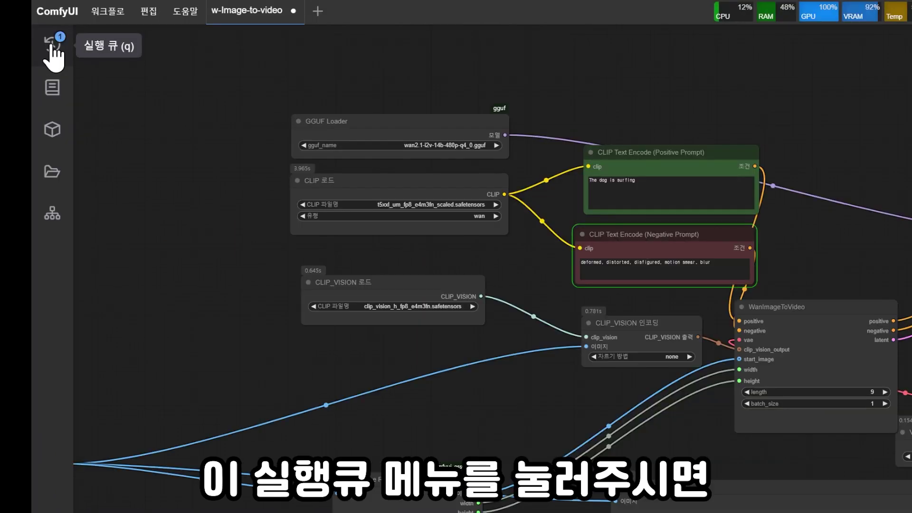
left_click(52, 46)
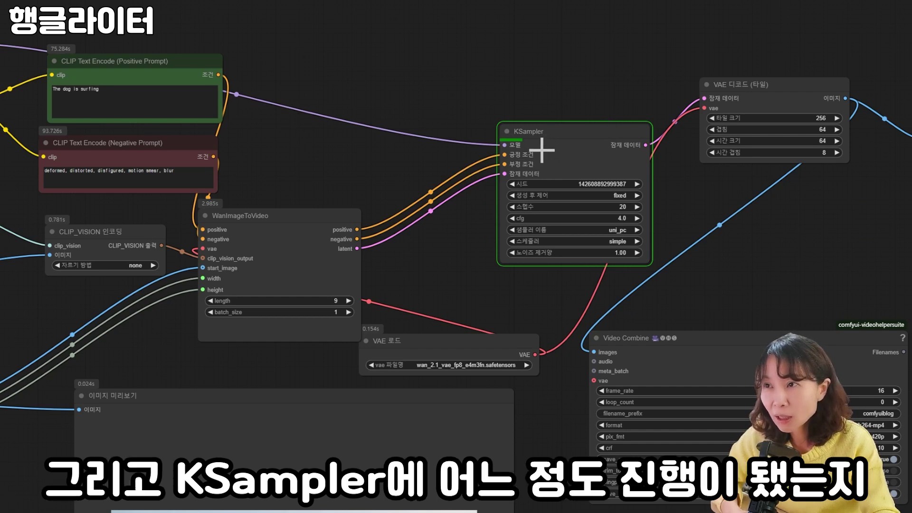
Check the KSampler node's sampling progress against the progress line at the end of the log, and shrink the log area.
scroll(606, 238, "up", 2)
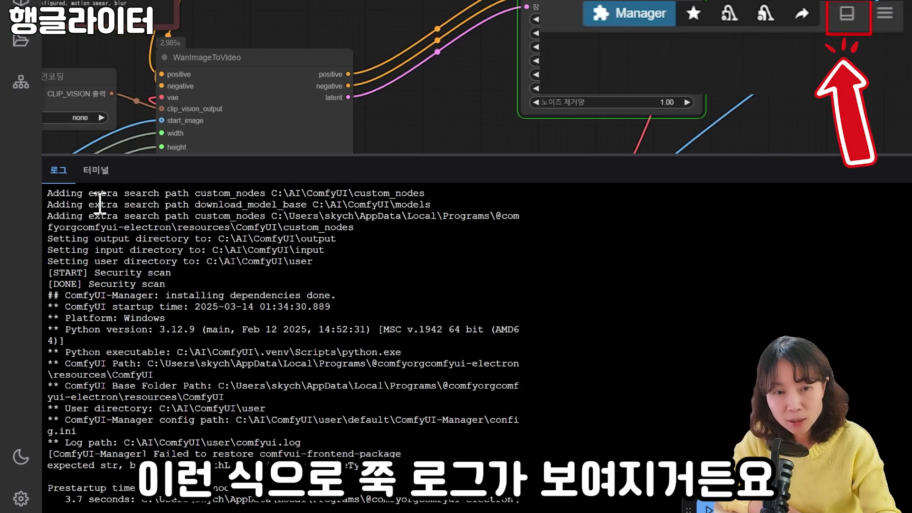
scroll(124, 245, "down", 20)
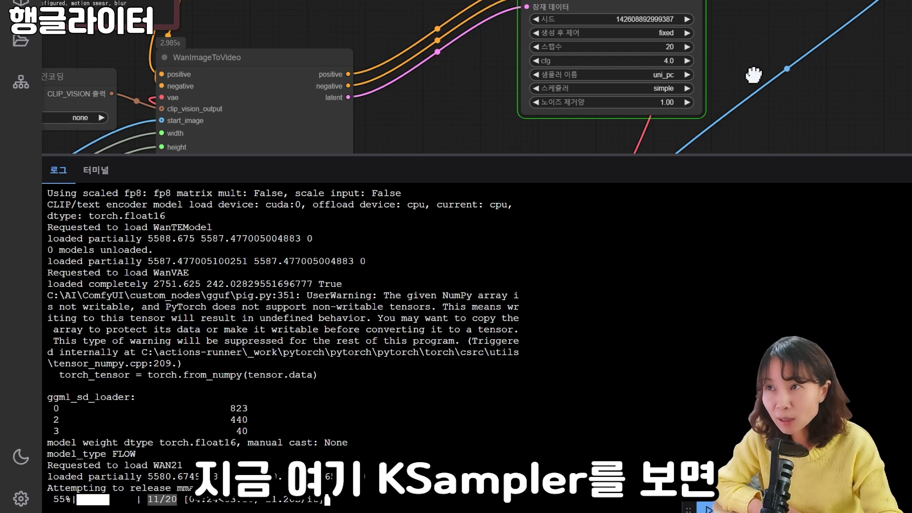
left_click_drag(707, 41, 695, 92)
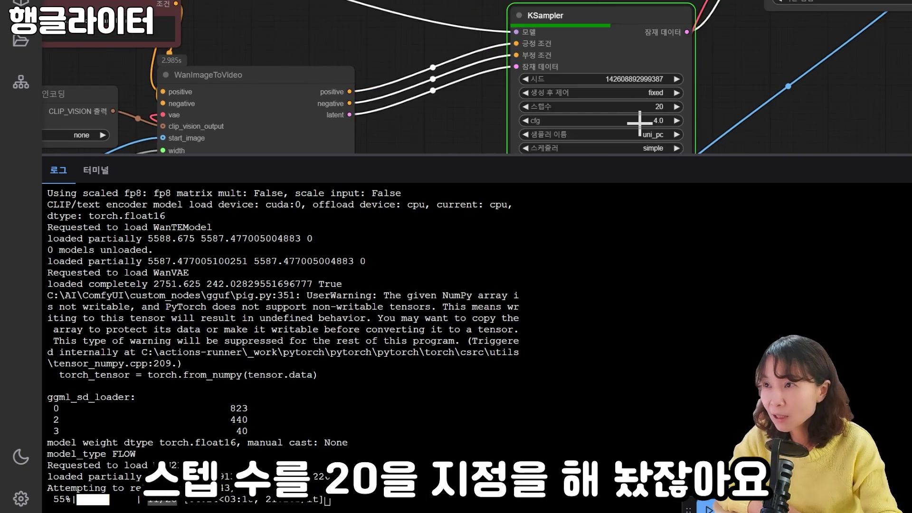
left_click_drag(141, 501, 152, 501)
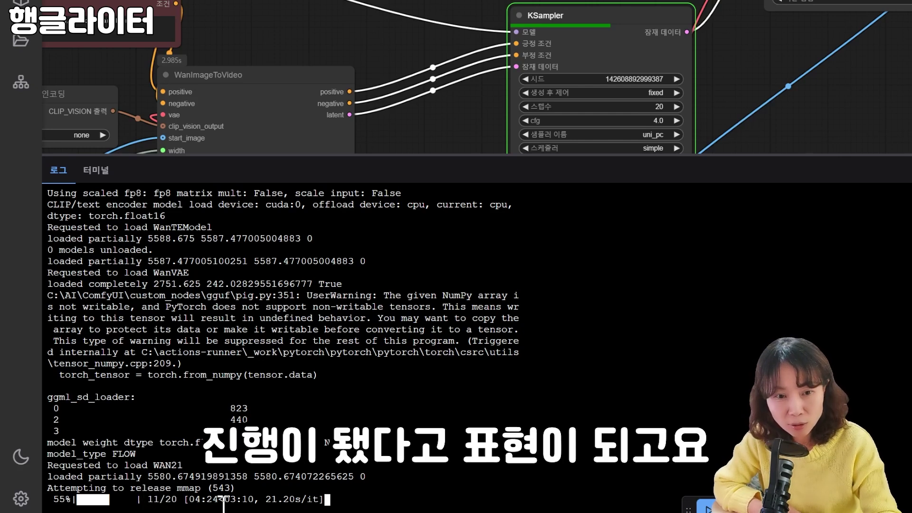
left_click_drag(192, 501, 268, 501)
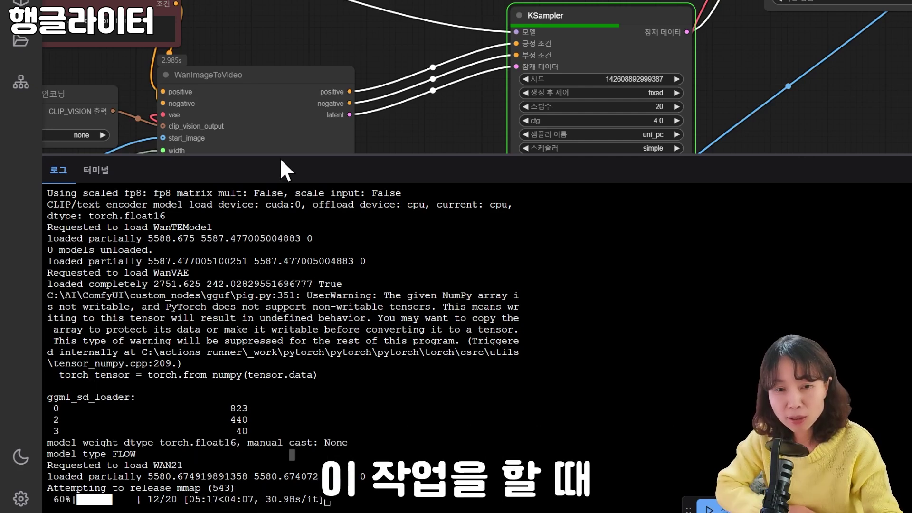
left_click_drag(279, 156, 279, 221)
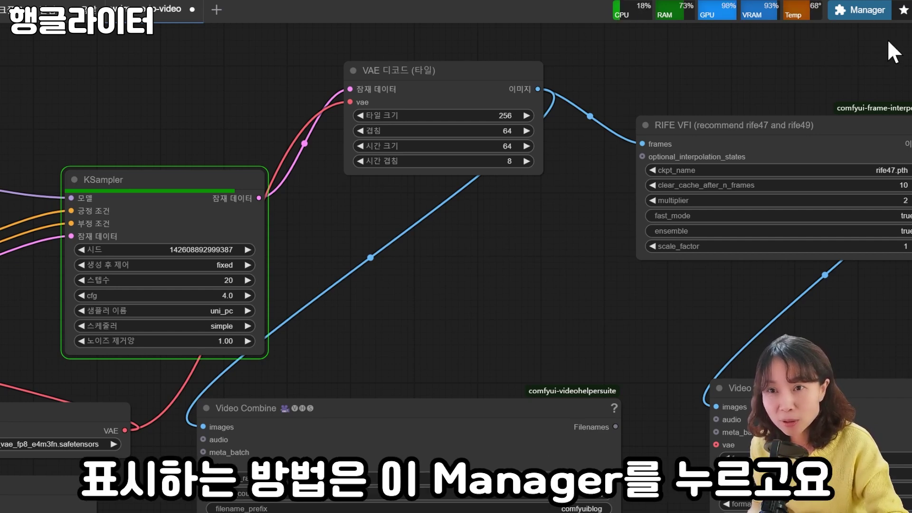
Open the Custom Nodes Manager and search the custom nodes for "cry".
left_click(843, 13)
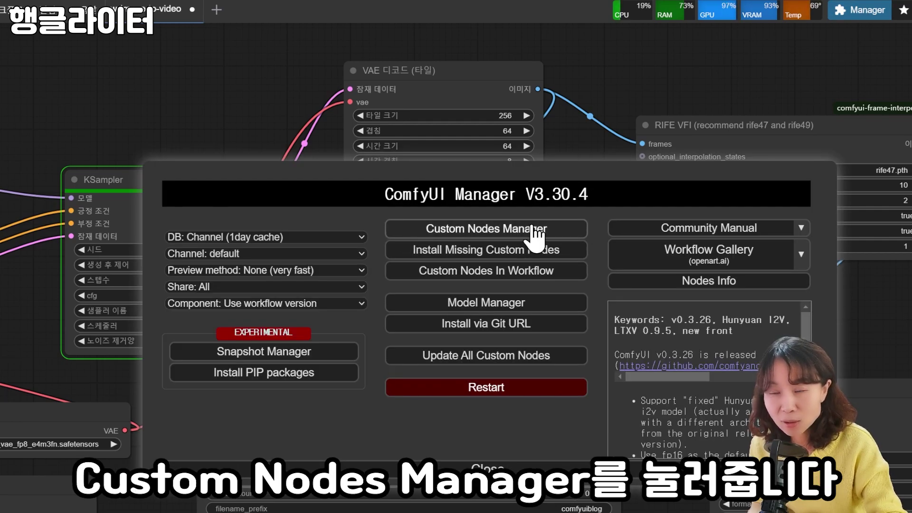
left_click(490, 230)
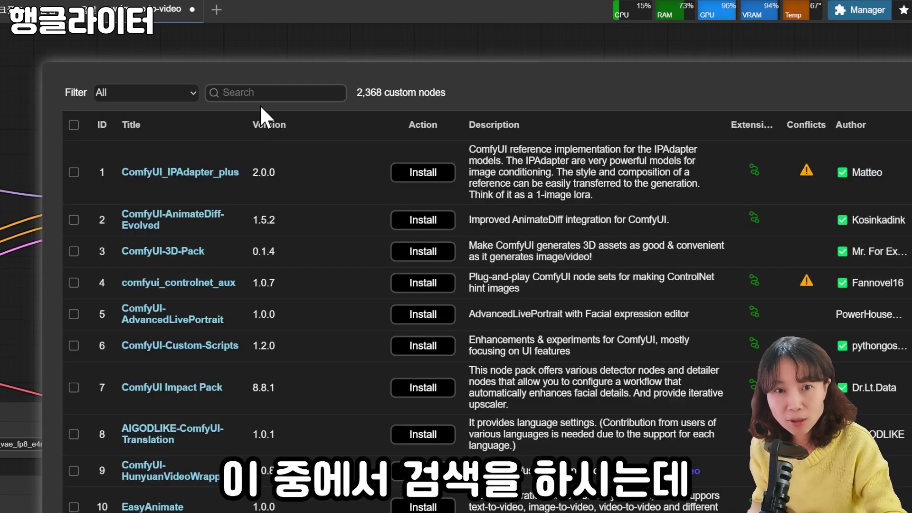
type("cry")
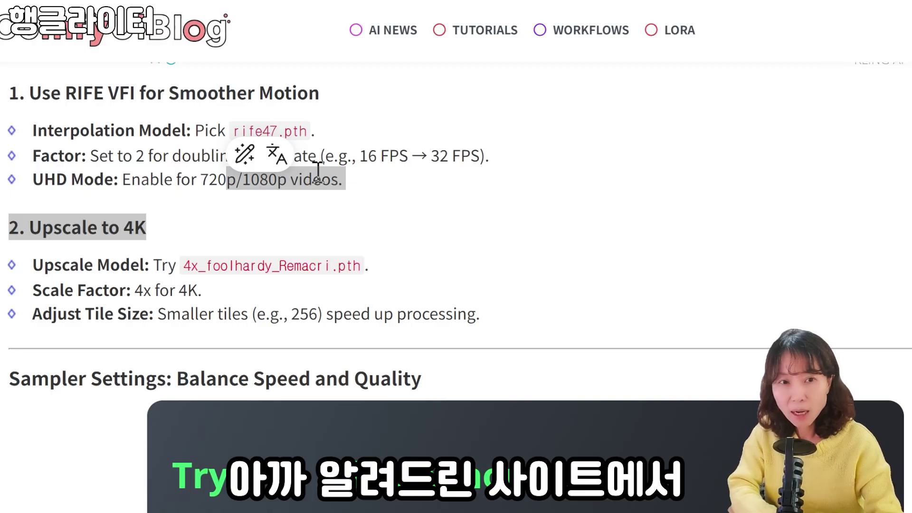
Highlight the "2. Upscale to 4K" heading in the ComfyUI Blog article and open the linked 4x_foolhardy_Remacri.pth model page.
left_click(461, 245)
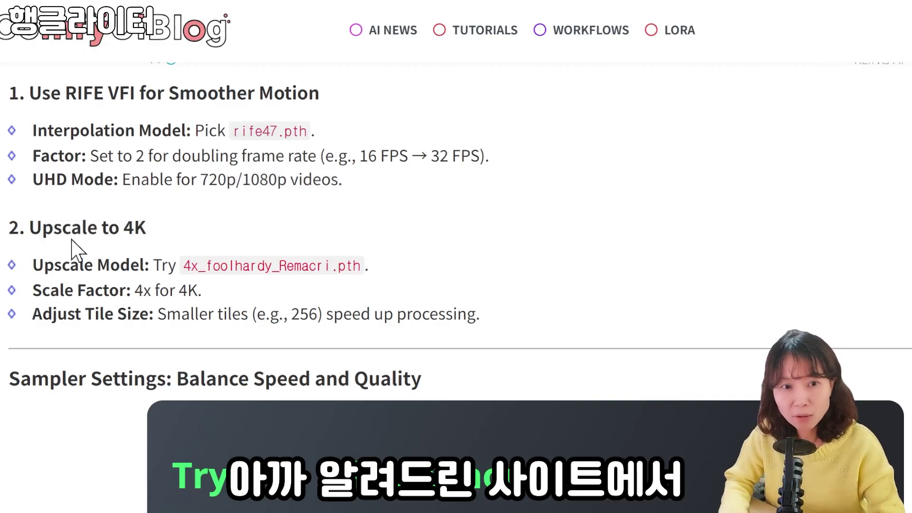
triple_click(163, 243)
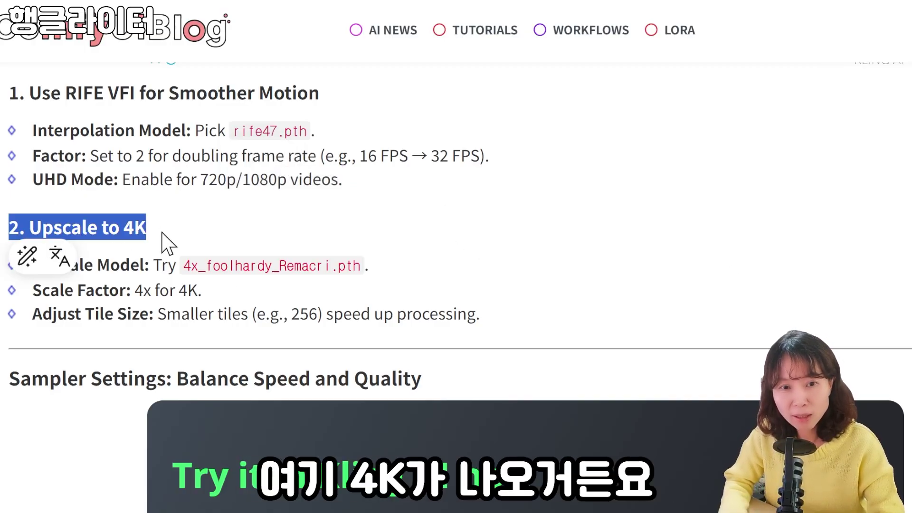
left_click(187, 332)
left_click(287, 271)
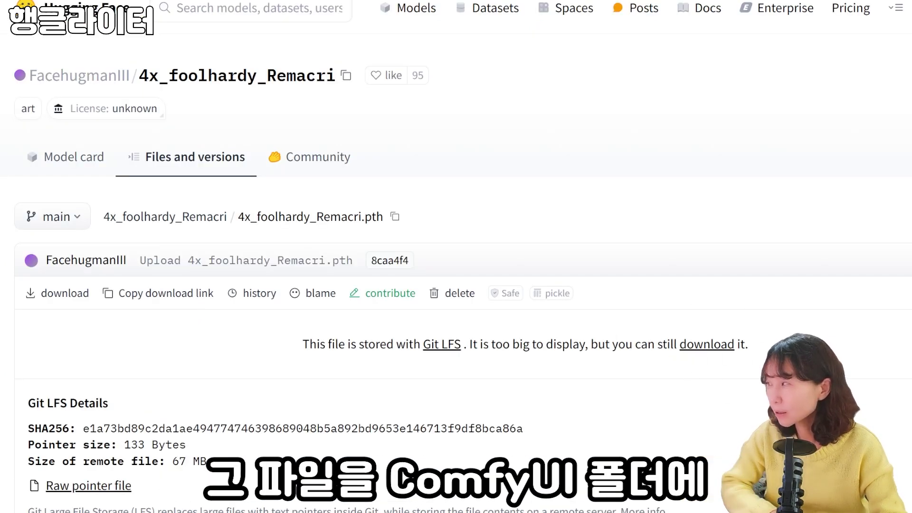
Switch to File Explorer and open the models folder inside the ComfyUI folder.
key("alt+Tab")
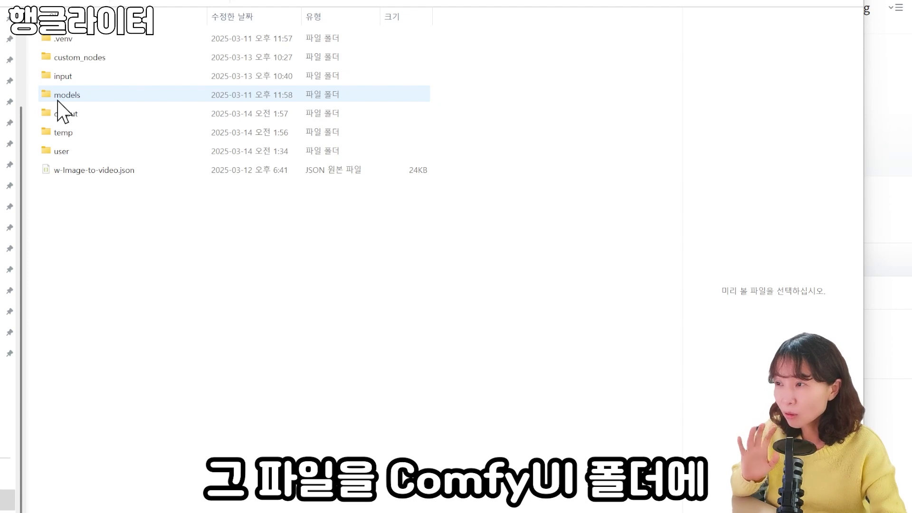
double_click(57, 101)
scroll(115, 434, "down", 2)
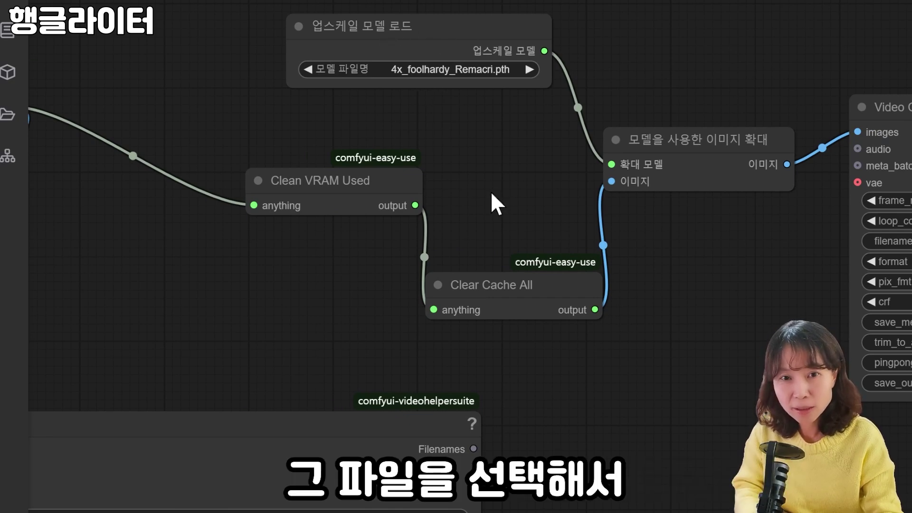
Look over the 4K upscaling nodes in the ComfyUI workflow, from the upscale model loader to the last Video Combine node.
left_click_drag(491, 192, 297, 198)
left_click_drag(644, 487, 326, 388)
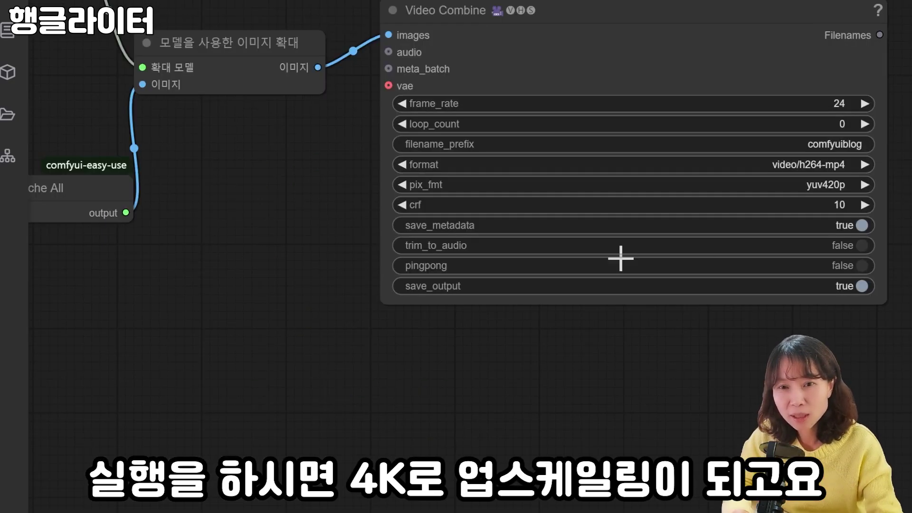
scroll(443, 421, "down", 2)
left_click_drag(444, 421, 655, 473)
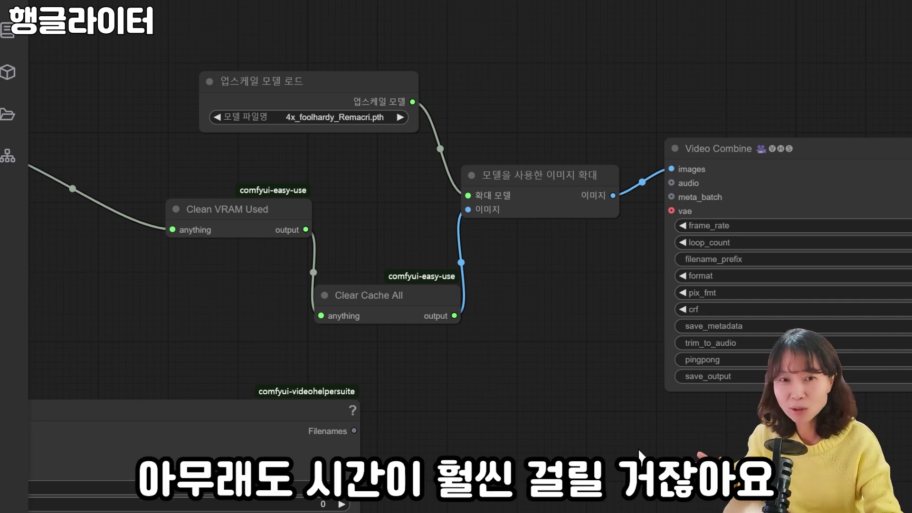
left_click_drag(624, 433, 517, 406)
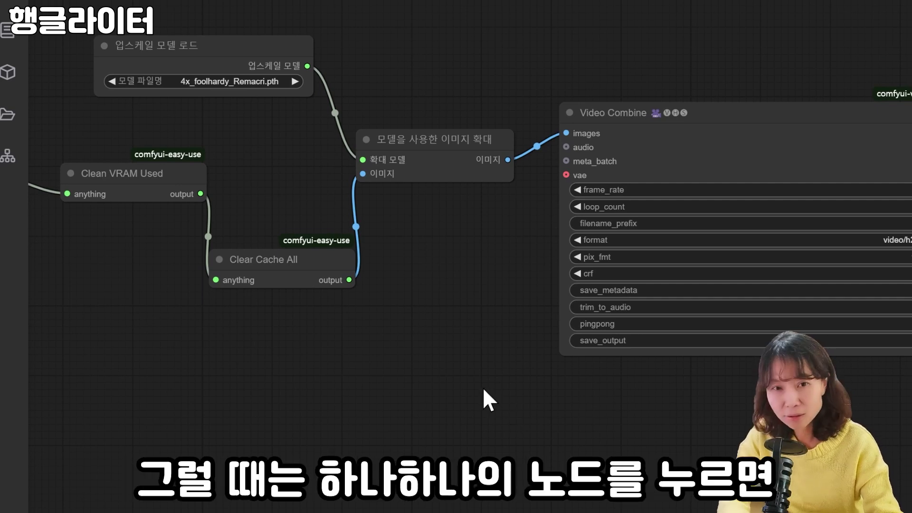
Try bypassing the upscale model loader node, then re-enable and deselect it.
left_click(135, 74)
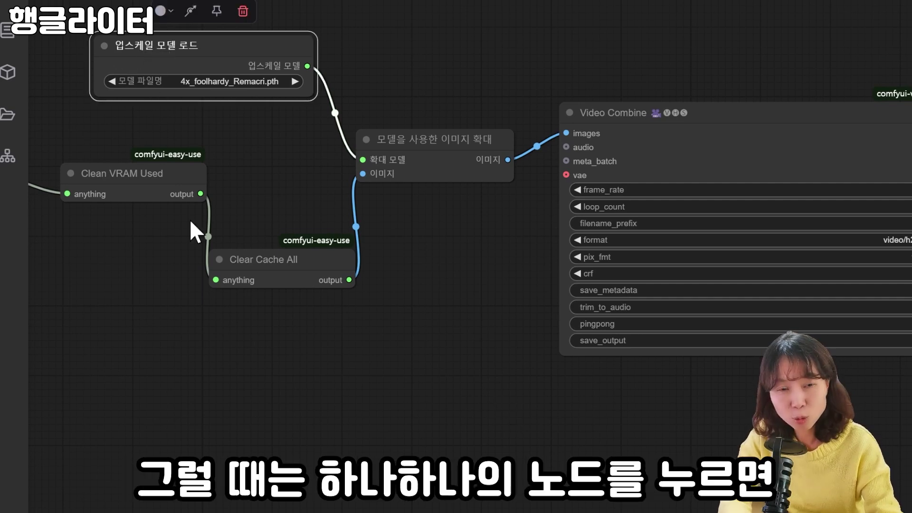
left_click(191, 12)
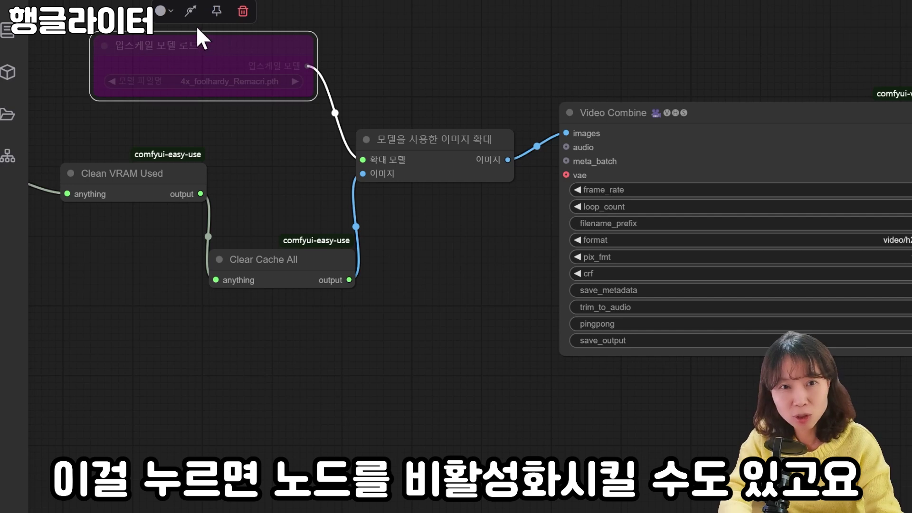
left_click(191, 12)
left_click(30, 81)
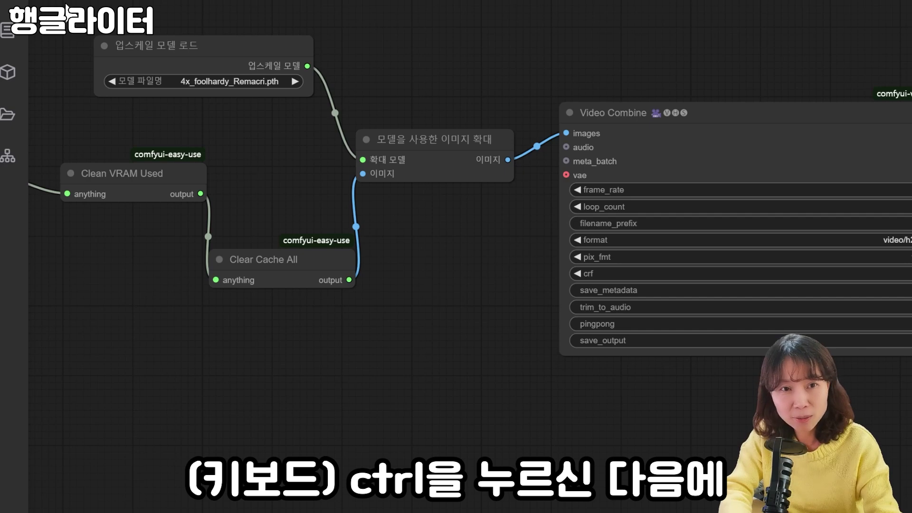
Bypass all the 4K upscaling nodes together, from the upscale model loader and Clean VRAM Used to the last Video Combine.
left_click_drag(60, 28, 874, 432)
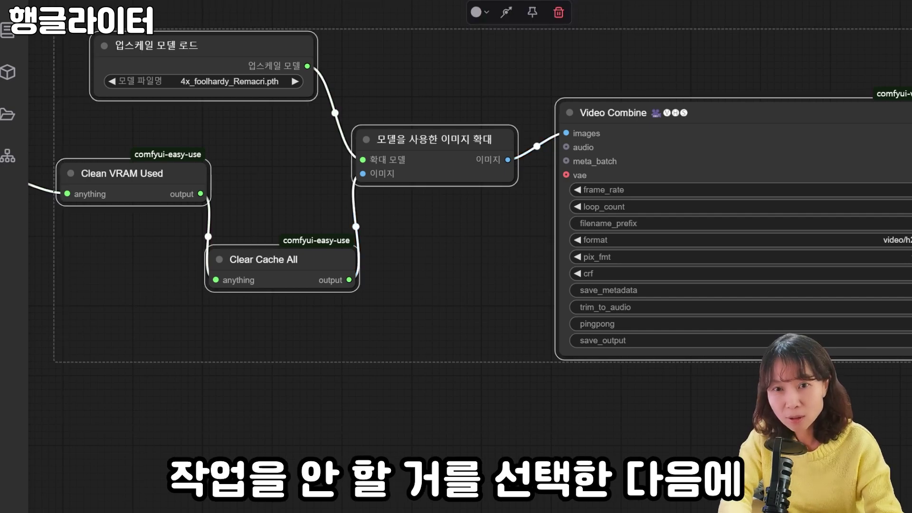
left_click(506, 19)
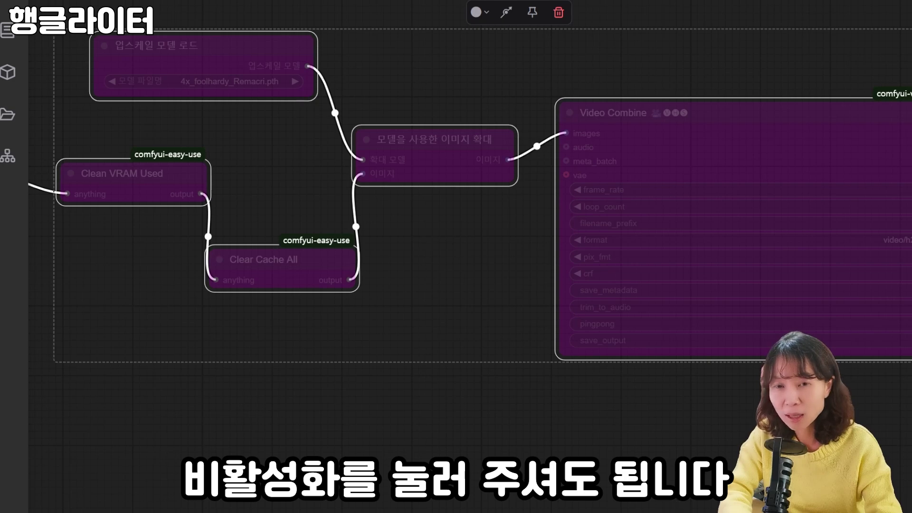